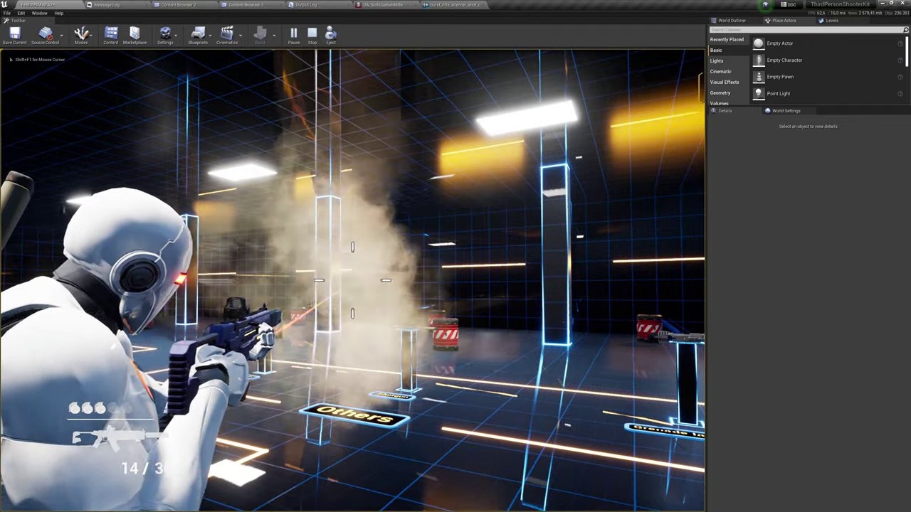
Test-fire the rifle in burst mode in the running level and end the play session
click(352, 280)
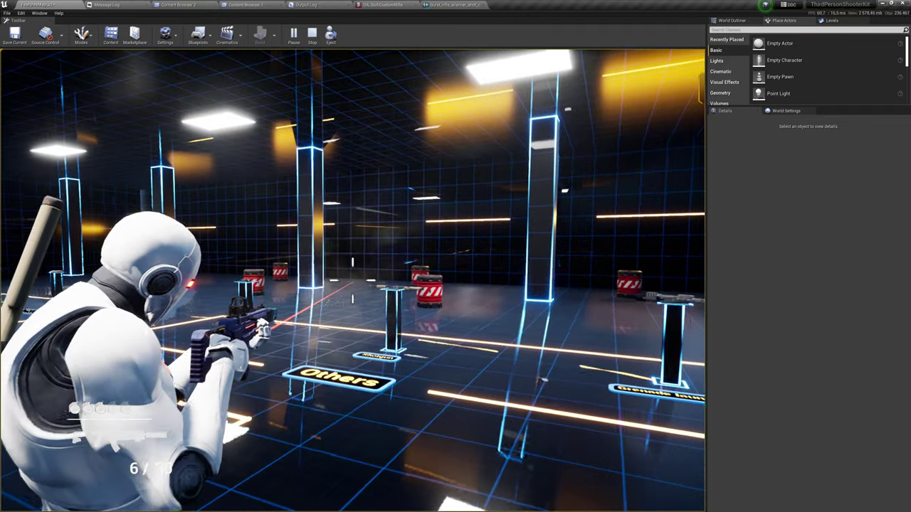
click(353, 281)
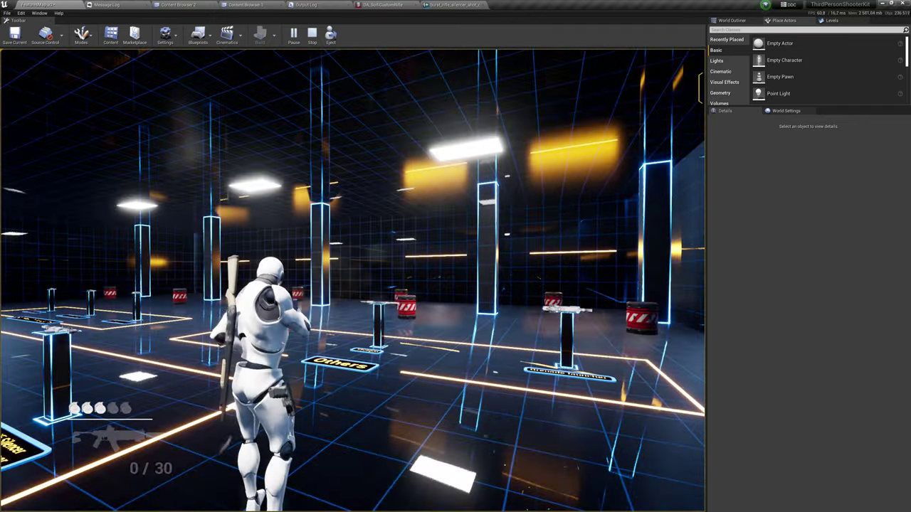
key(Escape)
Clear the property filter in the DA_SciFiCustomRifle asset and set the Weapon Archetype to SingleShot
click(378, 4)
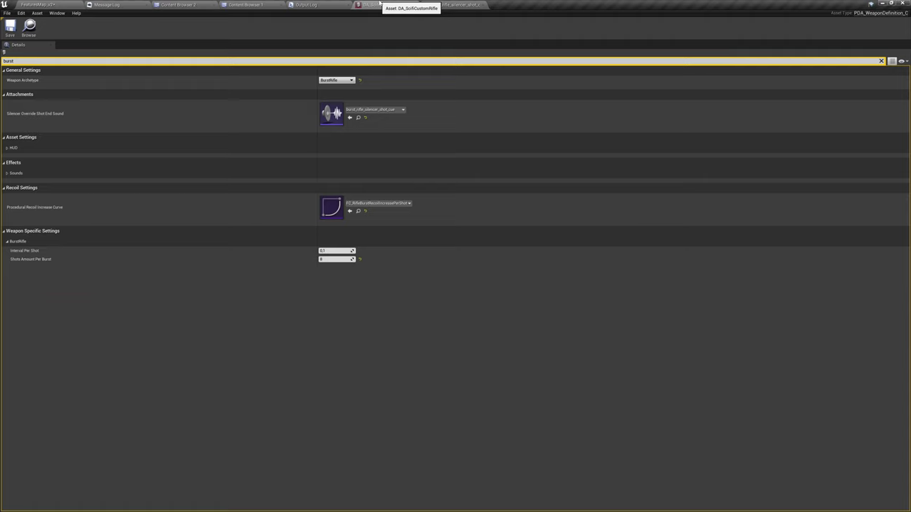
click(881, 60)
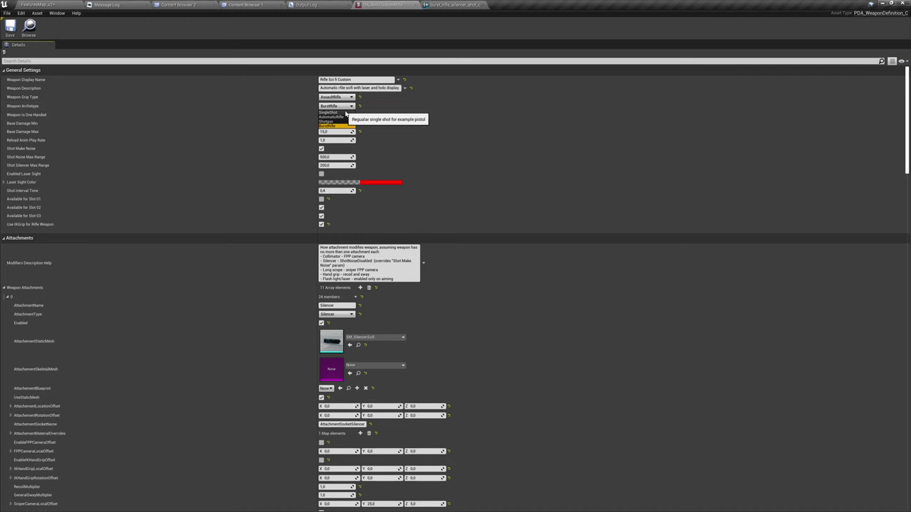
click(345, 113)
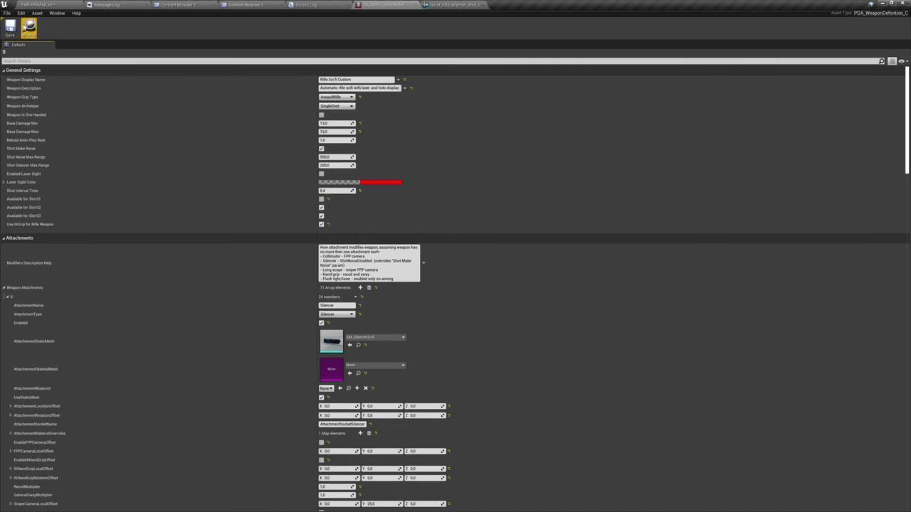
Play the FeaturesMap_v2 level and fire several single shots with the rifle to check its new firing mode
click(43, 4)
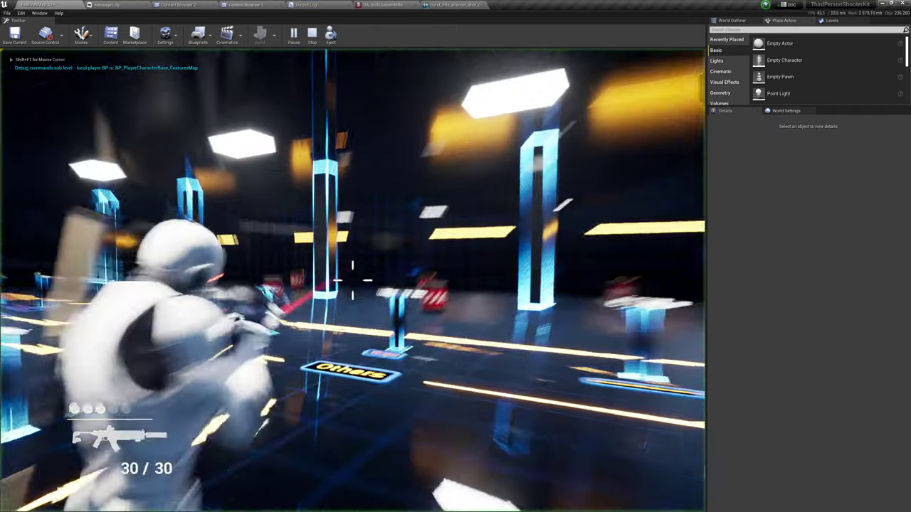
click(353, 281)
click(353, 280)
click(352, 280)
click(352, 276)
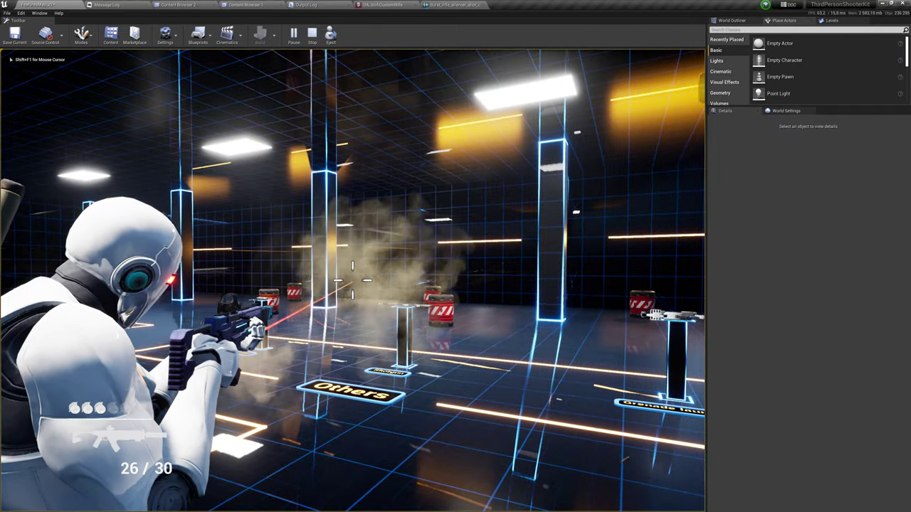
click(352, 276)
click(353, 276)
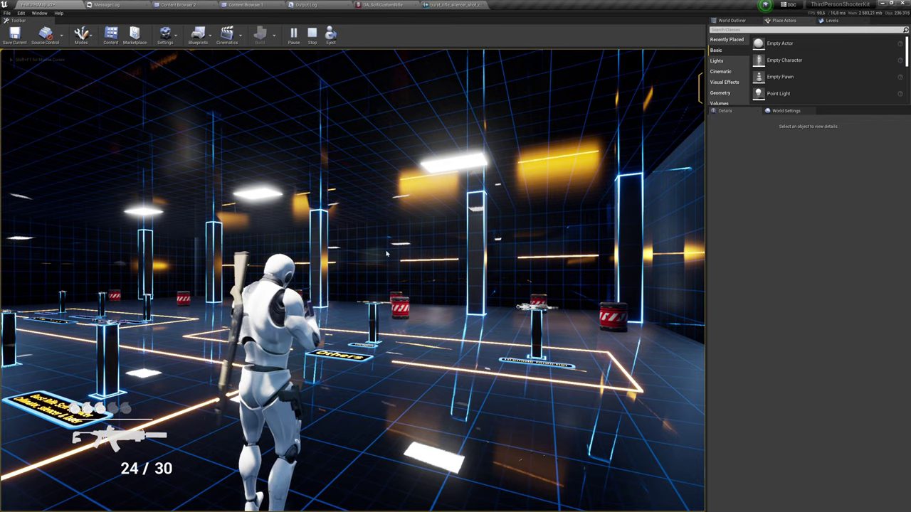
key(shift+F1)
Set the Shot Interval Time of DA_SciFiCustomRifle to 0,2
click(398, 5)
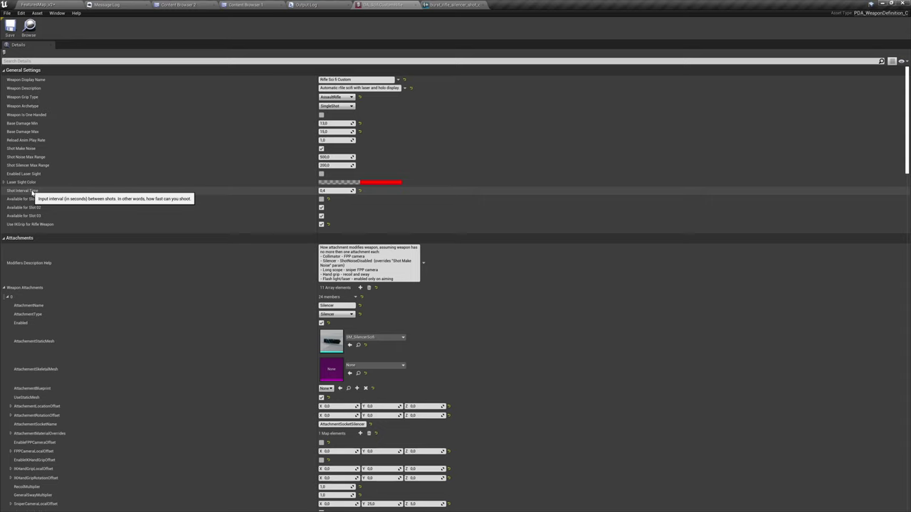
click(350, 190)
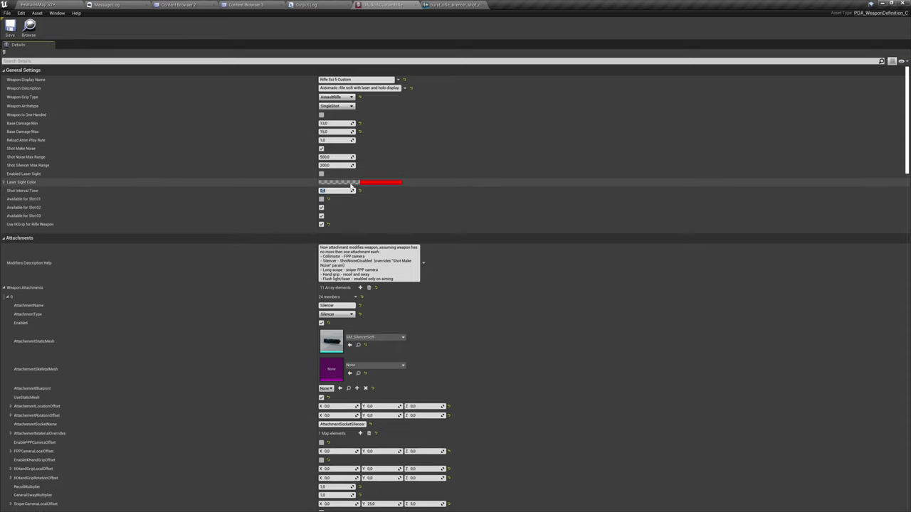
click(502, 230)
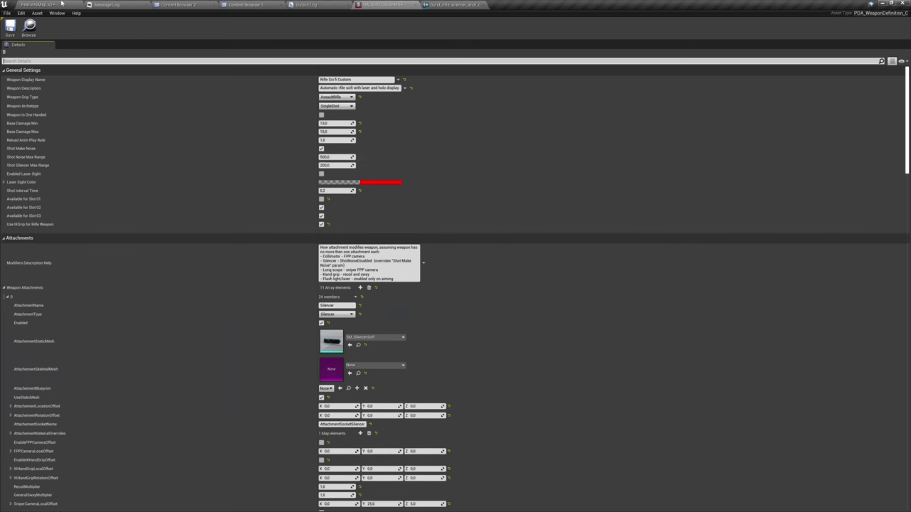
Play the level, aim and fire the rifle to check the shorter shot interval, and stop playing
click(40, 5)
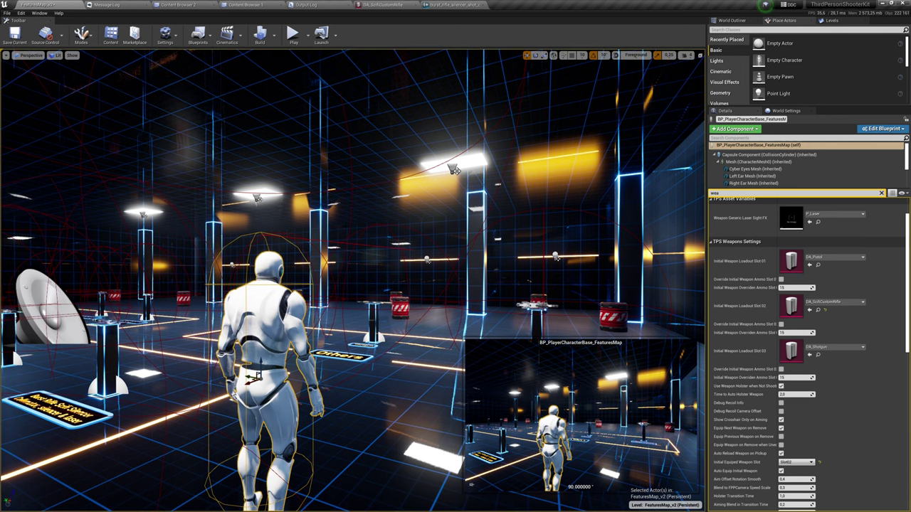
key(alt+p)
right_click(352, 280)
click(352, 280)
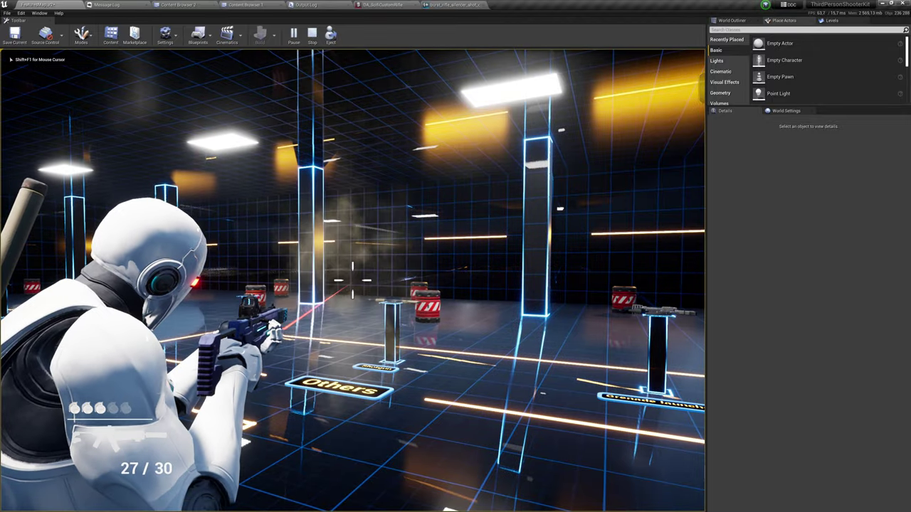
click(353, 281)
key(Escape)
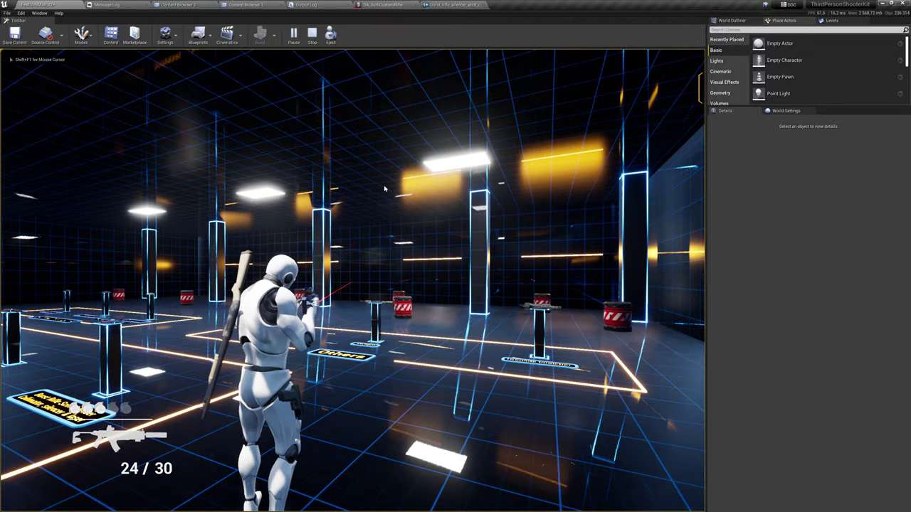
key(Escape)
Set the Shot Interval Time of DA_SciFiCustomRifle to 0,08 and save the asset
click(401, 6)
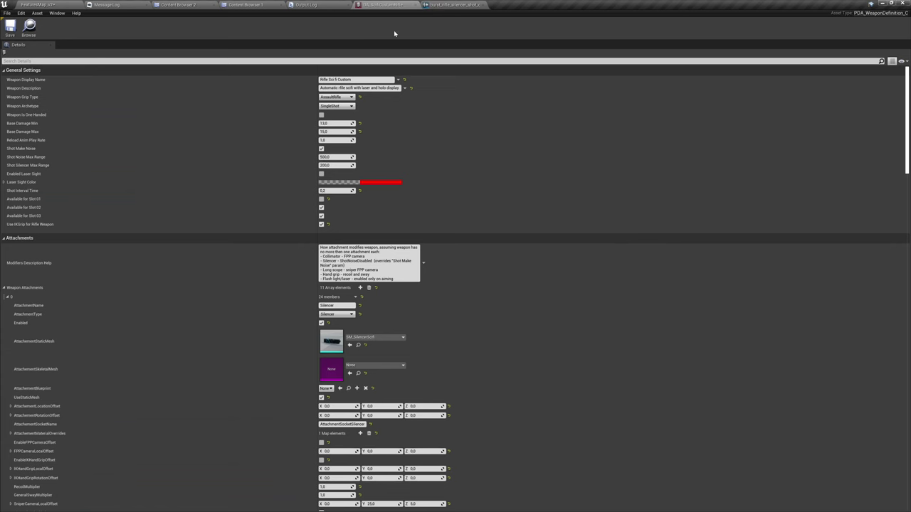
click(327, 191)
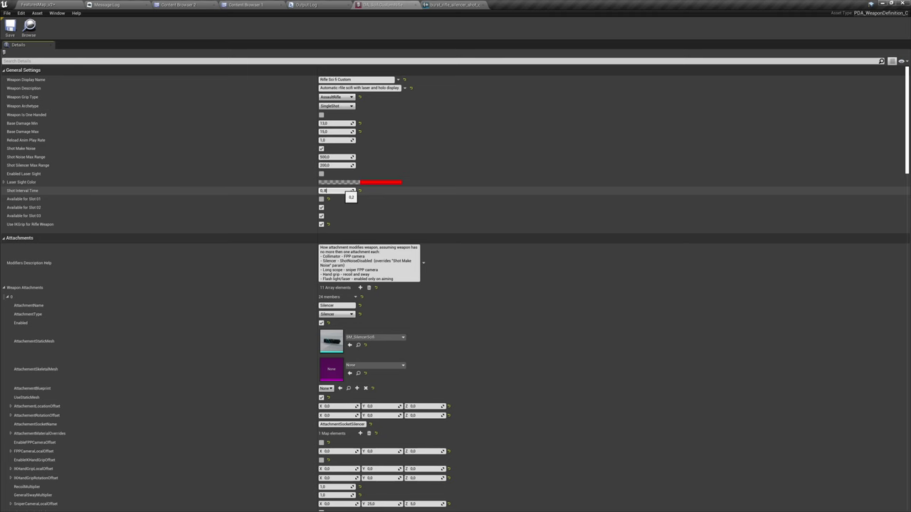
key(ctrl+s)
Play the level and fire the rifle rapidly to test the fastest shot interval, then end the session
click(76, 4)
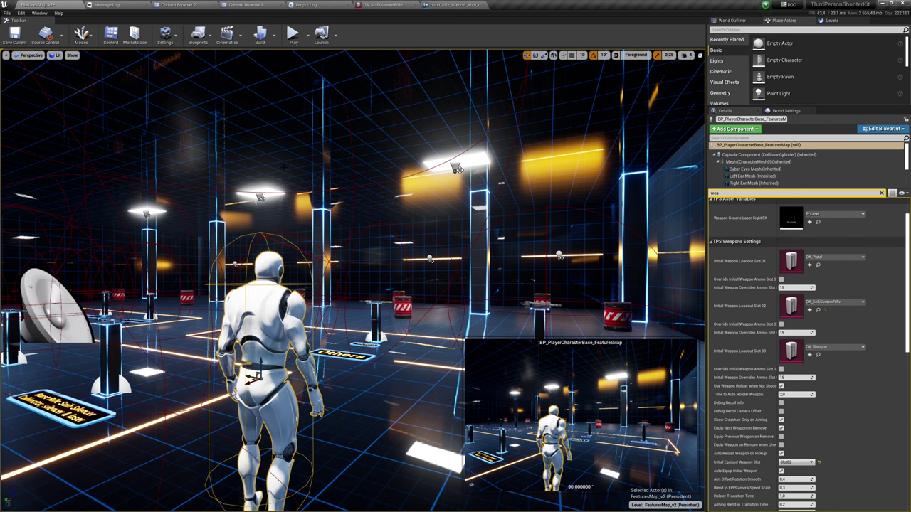
click(353, 280)
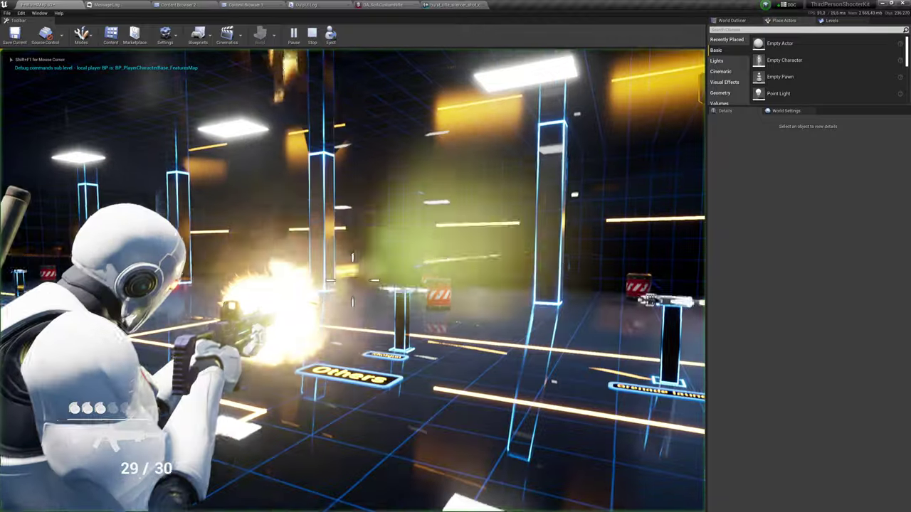
click(353, 280)
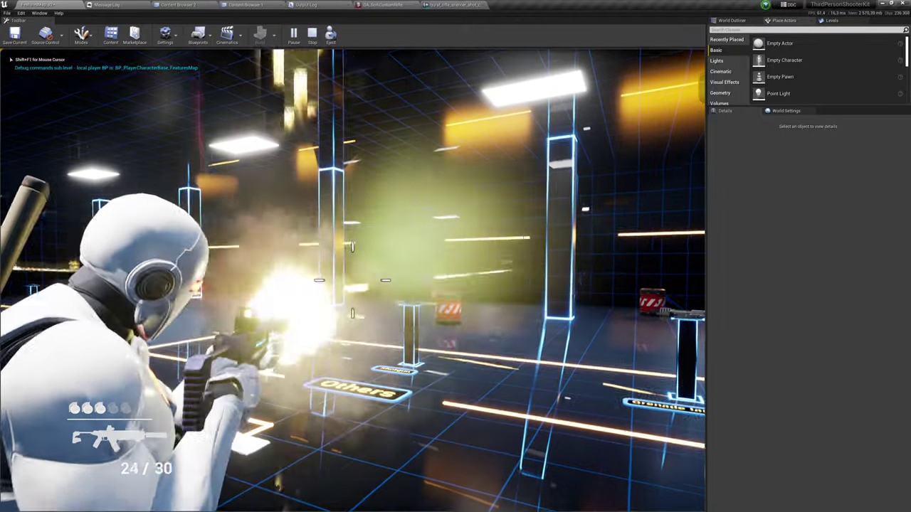
click(353, 281)
click(354, 281)
key(w)
click(353, 280)
click(353, 281)
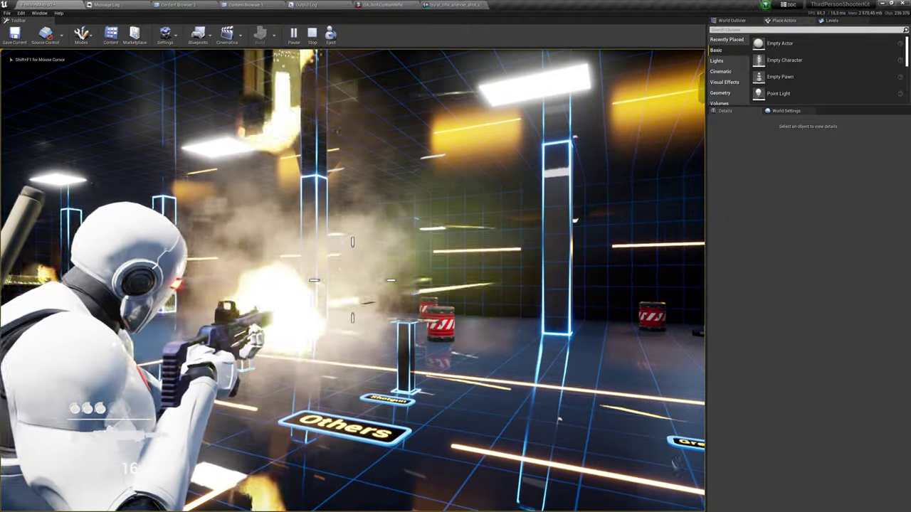
click(353, 281)
key(Escape)
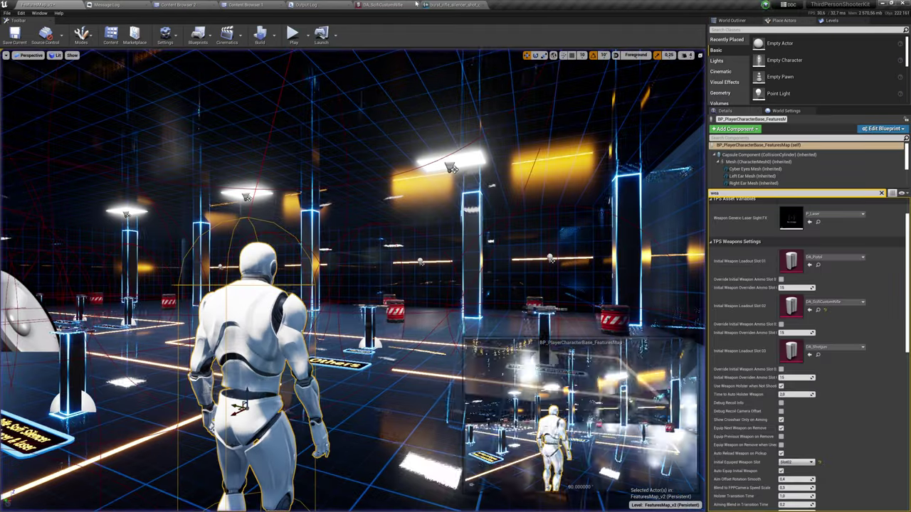
Disable the Silencer entry under Weapon Attachments in DA_SciFiCustomRifle and save the asset
click(439, 5)
click(362, 5)
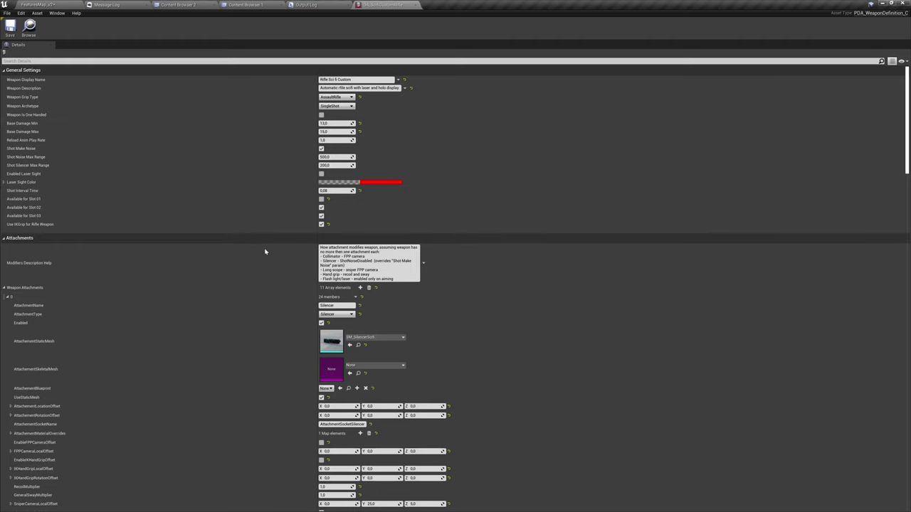
scroll(256, 294, down, 1)
scroll(256, 294, down, 5)
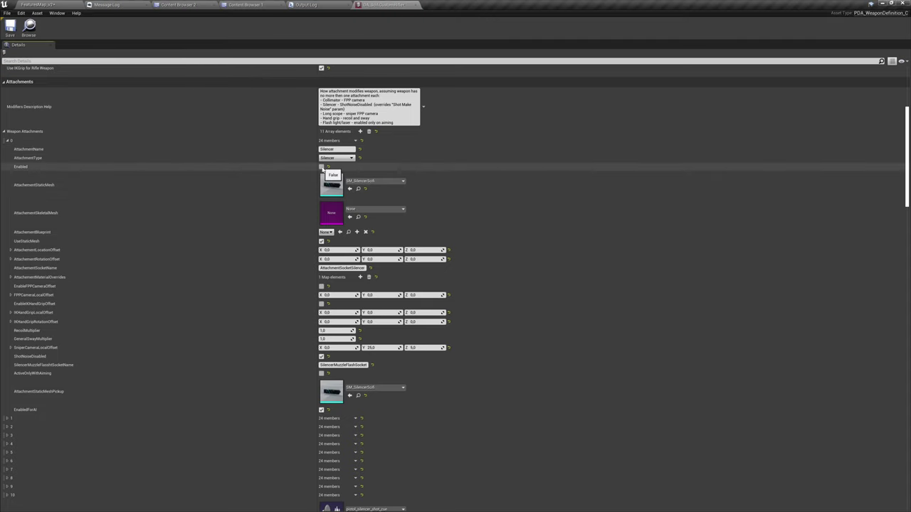
click(10, 29)
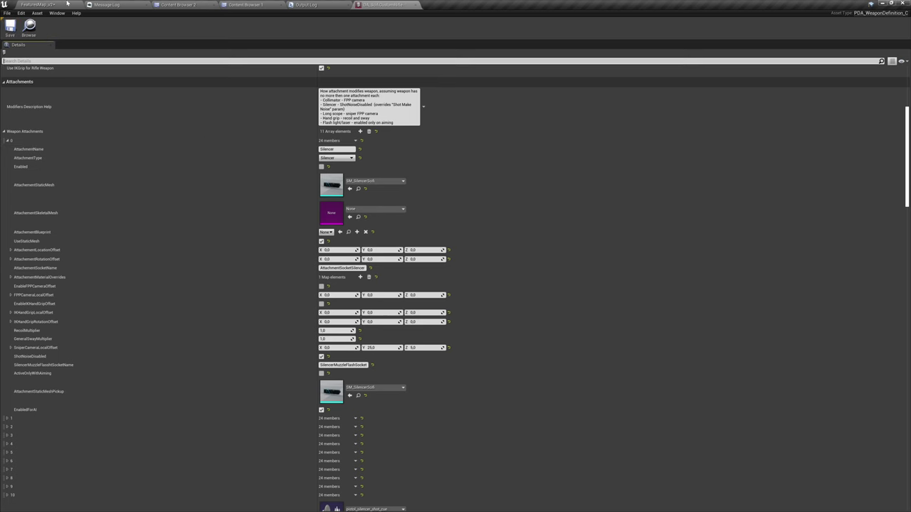
Play the level and empty the rifle's magazine with single shots to check firing without the silencer
click(38, 5)
key(alt+p)
right_click(268, 212)
click(267, 212)
click(267, 212)
click(268, 212)
click(352, 281)
click(352, 280)
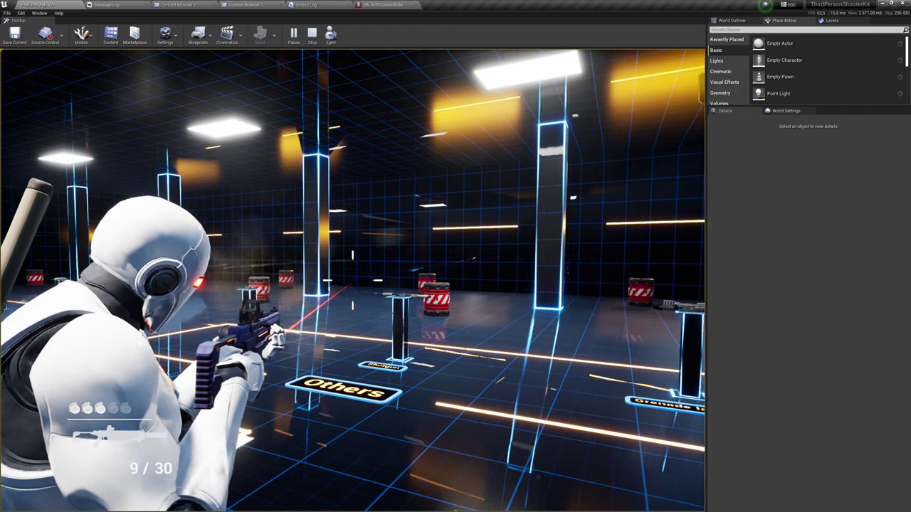
click(352, 280)
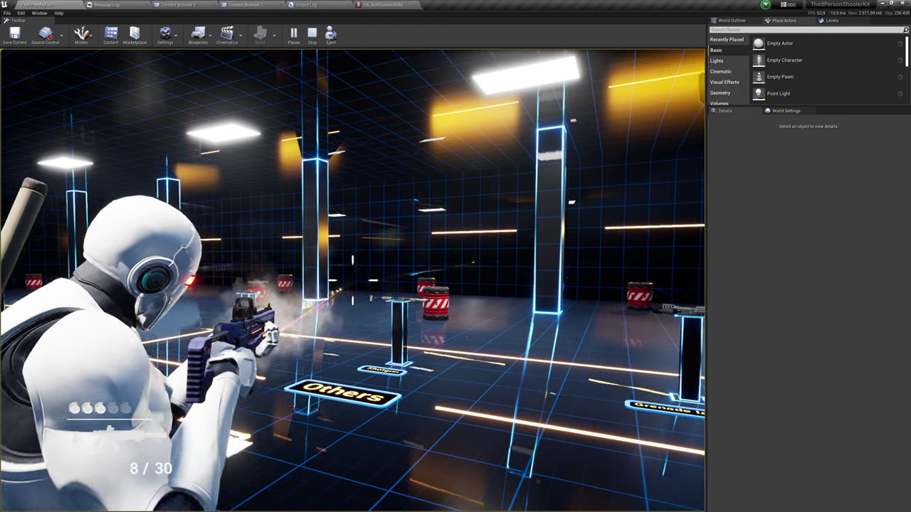
click(352, 280)
click(353, 280)
click(353, 281)
click(352, 280)
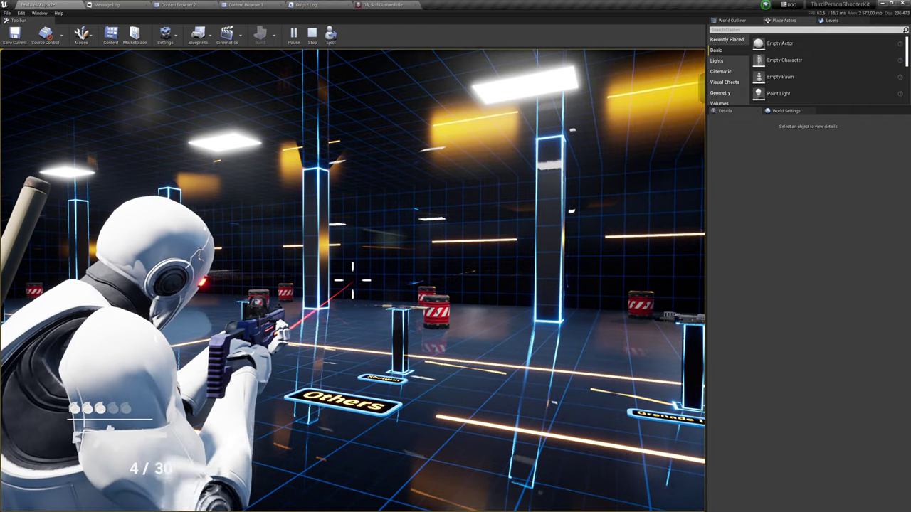
click(352, 281)
click(353, 281)
click(352, 280)
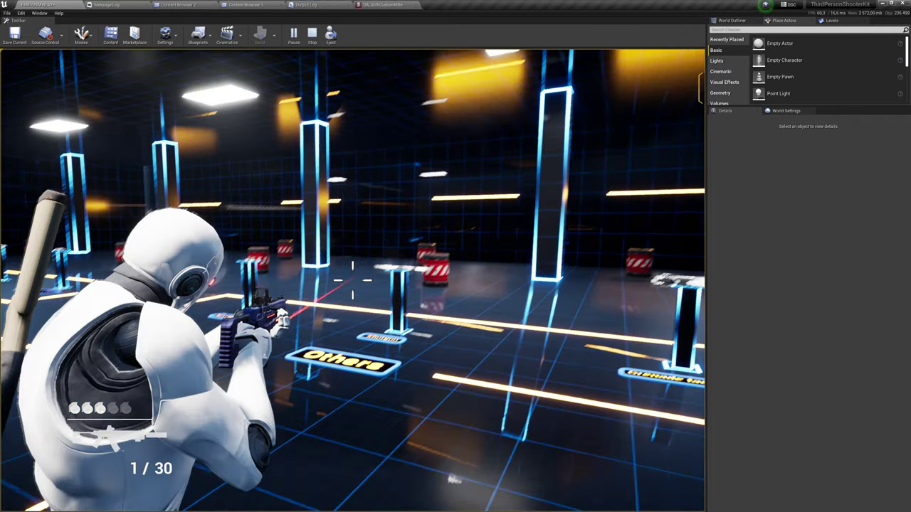
click(351, 281)
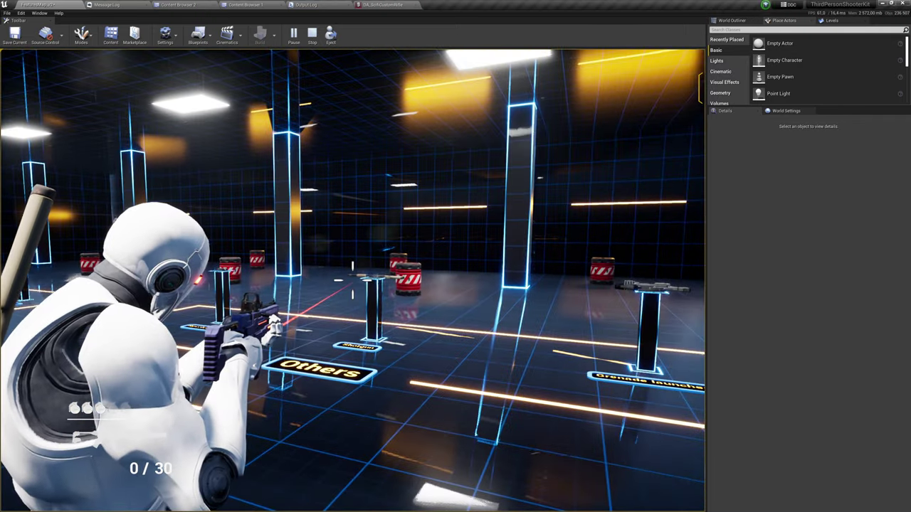
Reload the rifle, shoot at the striped barrel ahead, and stop the play session
key(r)
key(r)
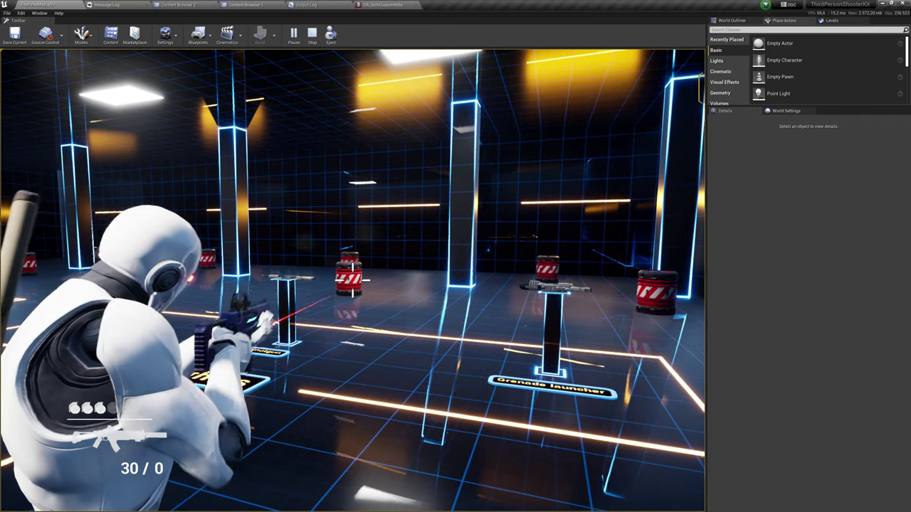
click(351, 281)
click(352, 281)
key(w)
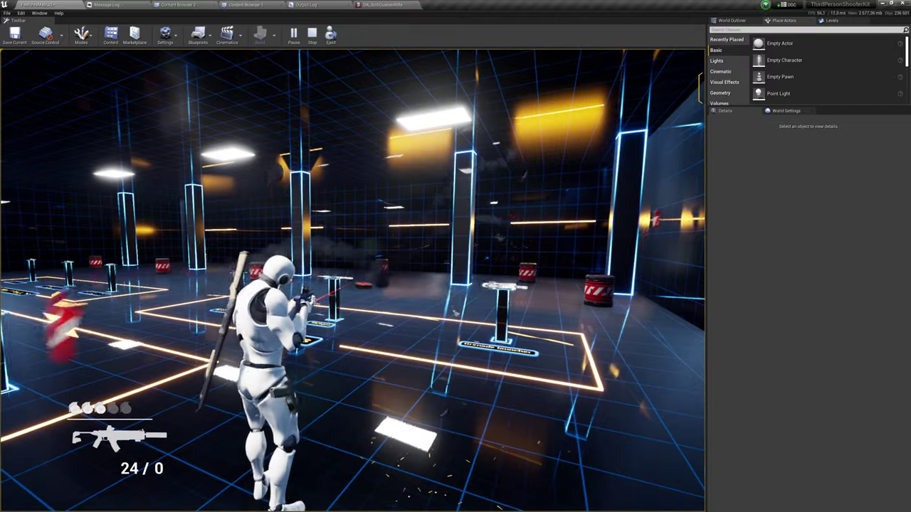
key(Escape)
Locate the rifle's slot 0 override material in the TPSKitWeapons folder and examine the neighbouring SciFi rifle materials
click(376, 4)
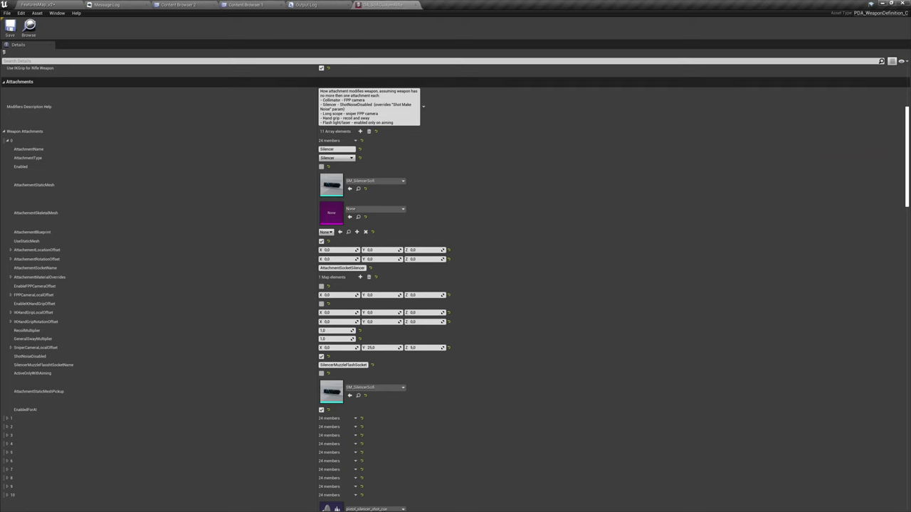
scroll(224, 292, down, 10)
scroll(239, 230, down, 5)
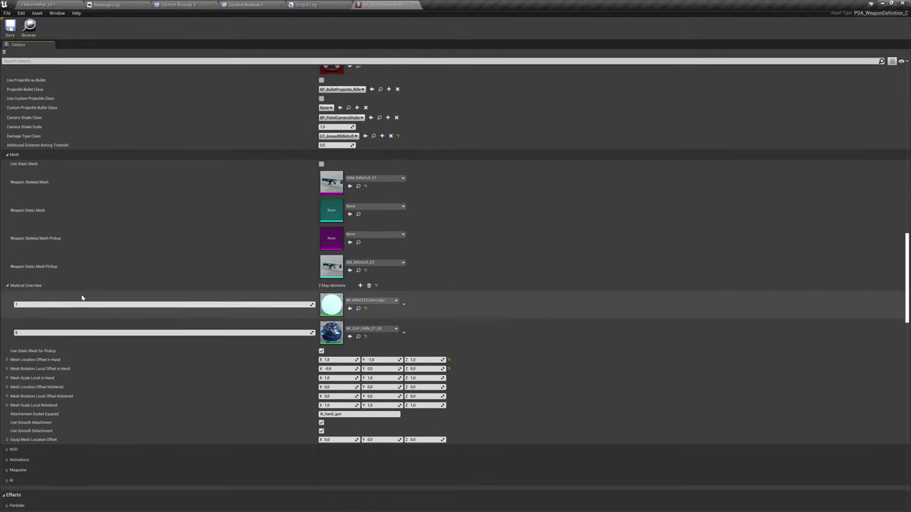
click(359, 336)
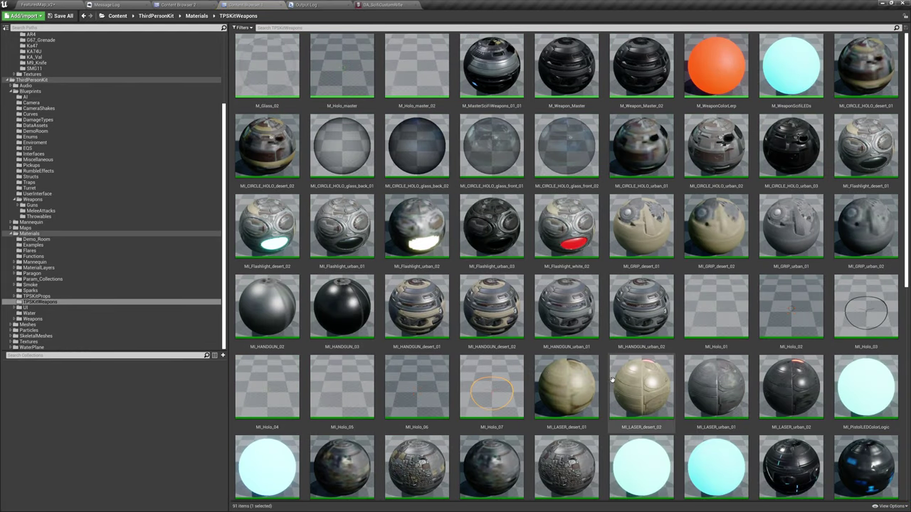
scroll(562, 201, down, 3)
scroll(562, 201, down, 3)
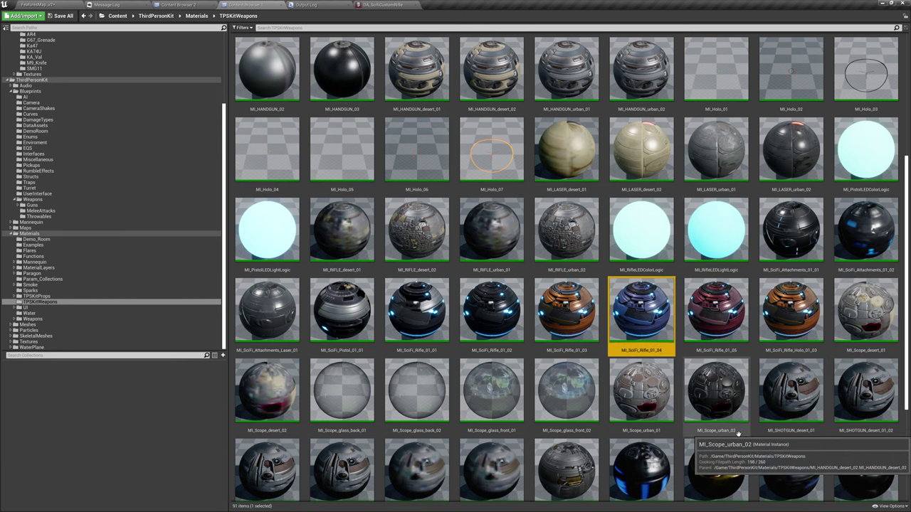
Duplicate MI_SciFi_Rifle_01_04 as MI_SciFi_Rifle_01_06 and assign the copy to the slot 0 material override in DA_SciFiCustomRifle
key(ctrl+w)
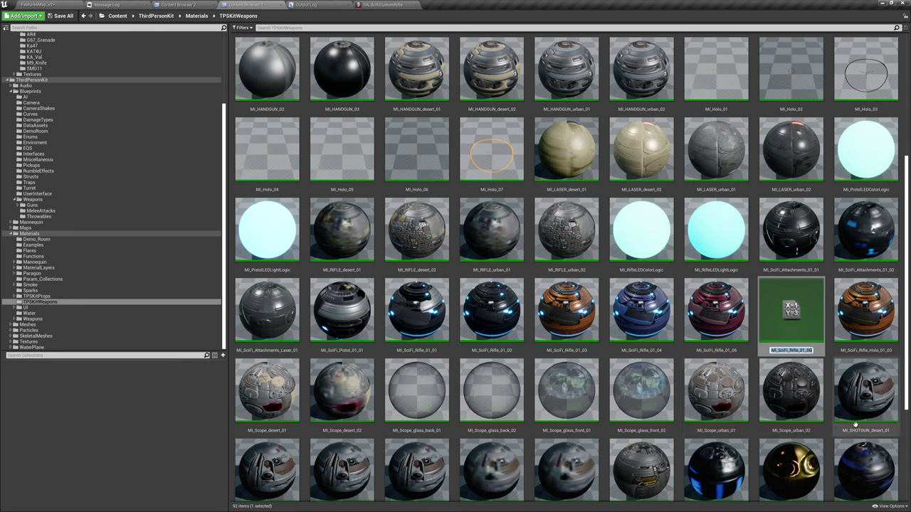
key(Return)
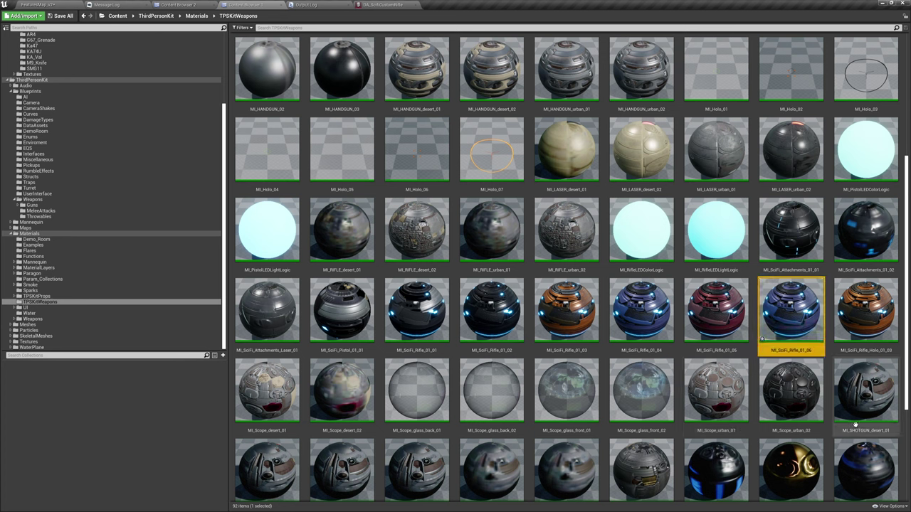
click(383, 4)
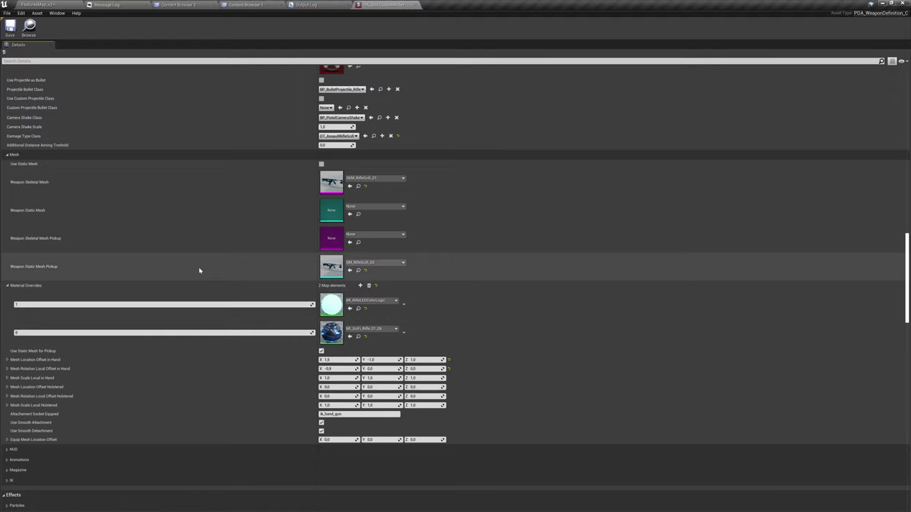
Open the weapon skeletal mesh and compare its material slots with the Material Overrides entries in the weapon data asset
double_click(331, 183)
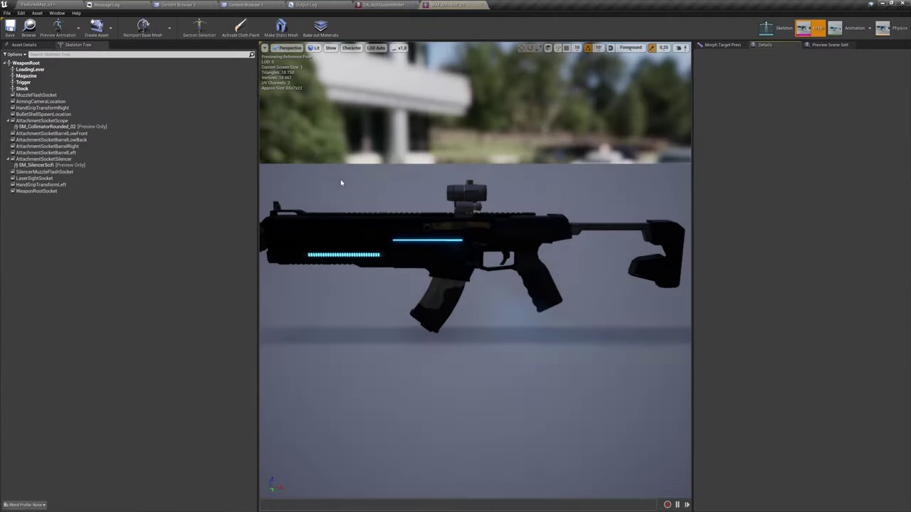
click(24, 44)
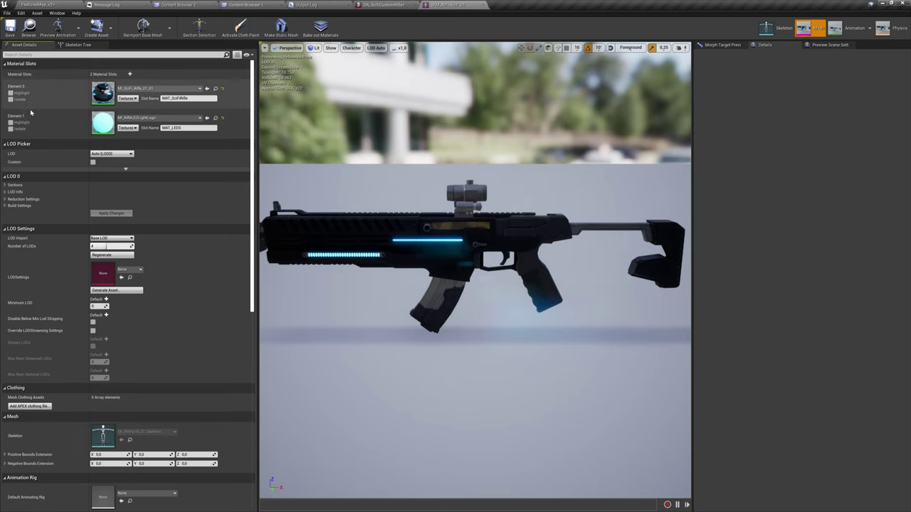
click(388, 5)
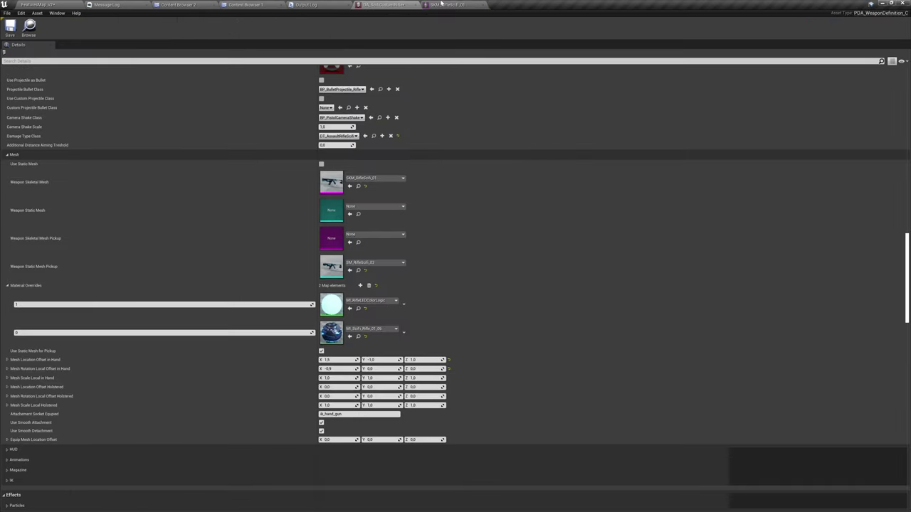
click(441, 4)
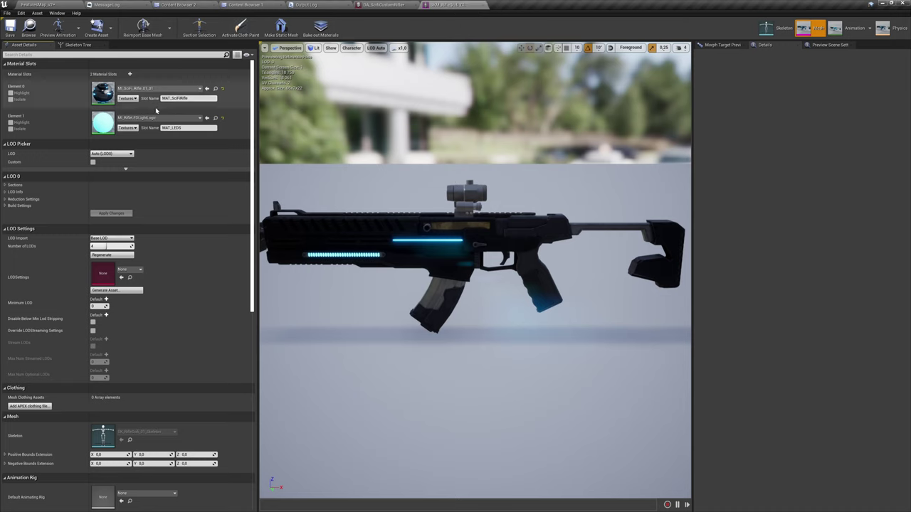
click(384, 5)
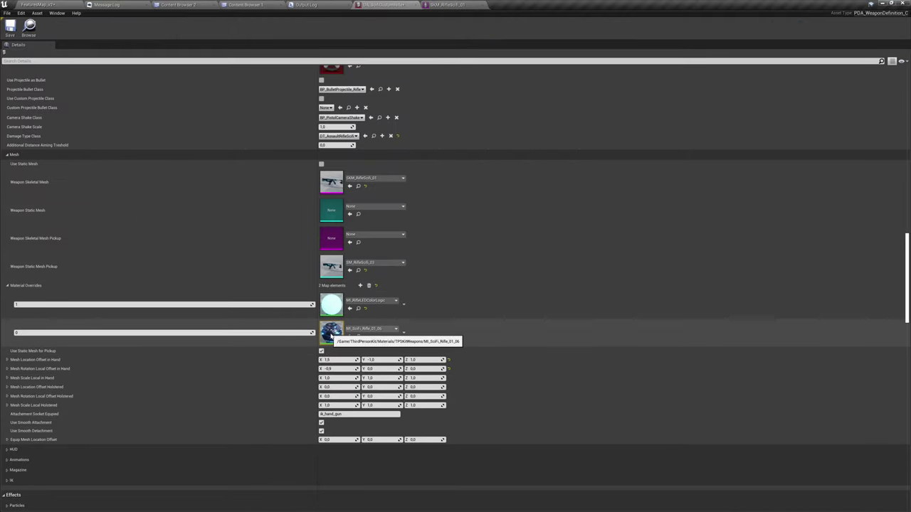
Open the slot 0 override material MI_SciFi_Rifle_01_06 and preview it on the SKM_RifleSciFi_01 mesh
double_click(331, 338)
drag(352, 316, 320, 298)
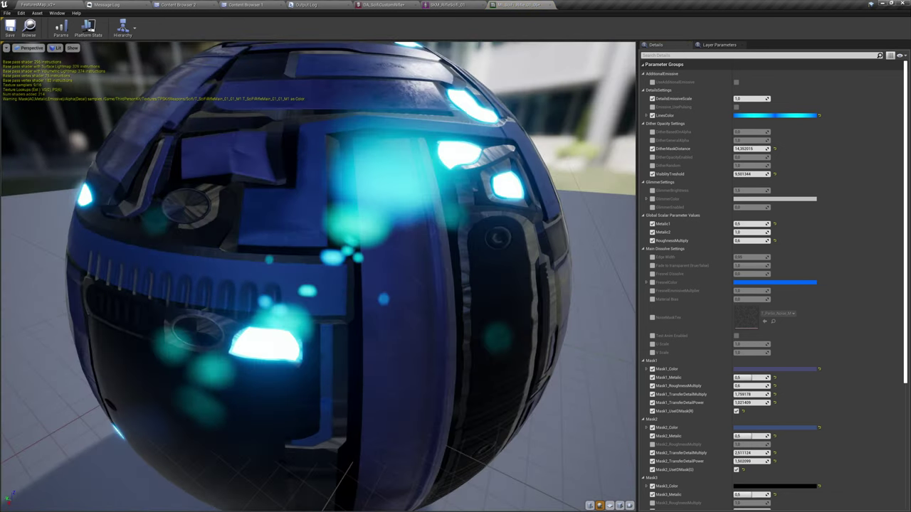
scroll(606, 396, down, 6)
click(435, 4)
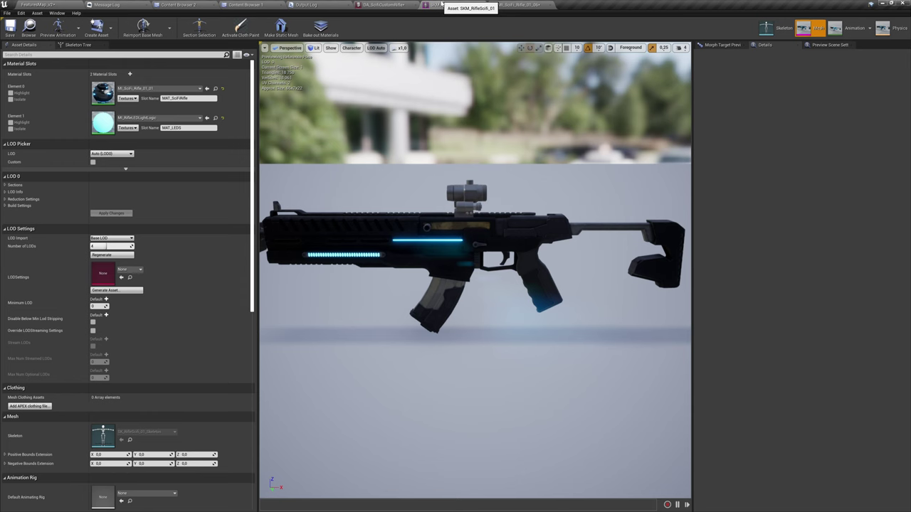
alt+drag(508, 124, 527, 118)
key(ctrl+b)
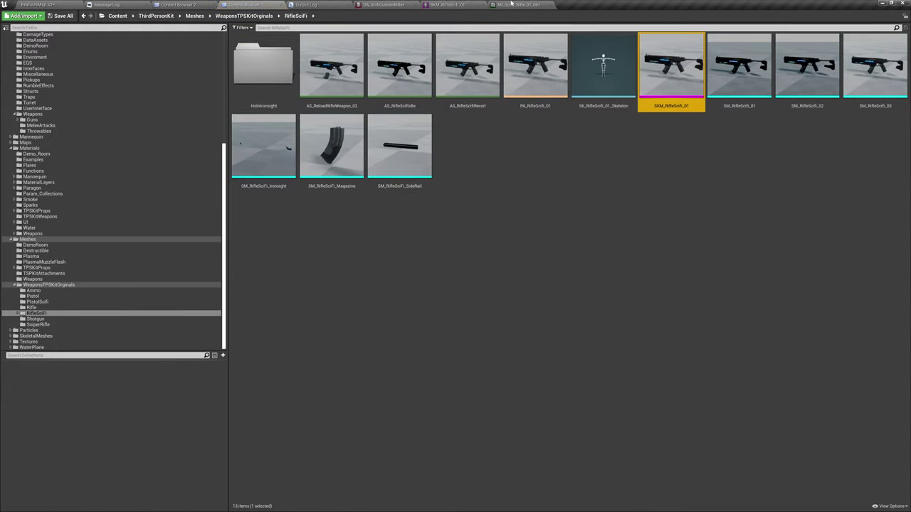
click(522, 5)
click(630, 506)
drag(459, 308, 510, 298)
scroll(458, 308, up, 8)
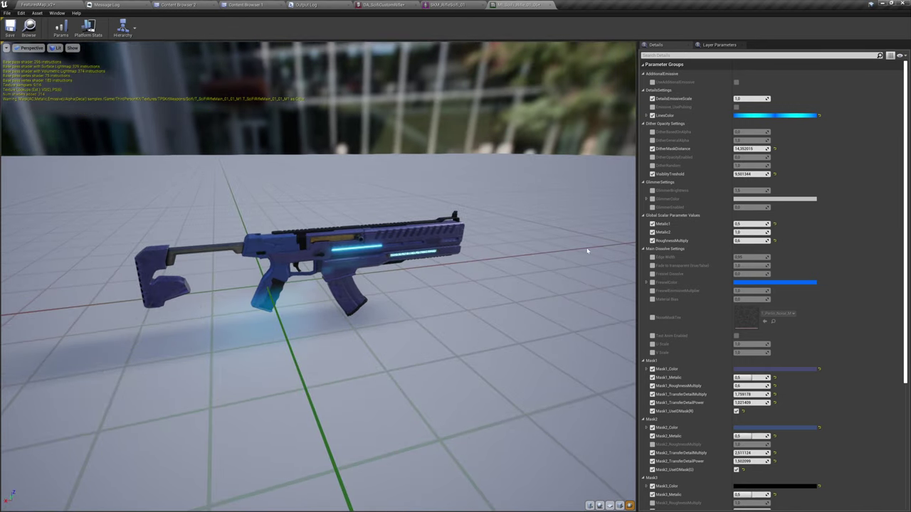
Set the rifle material's Mask3_Color to a bright, fully saturated green
click(671, 182)
scroll(698, 320, down, 3)
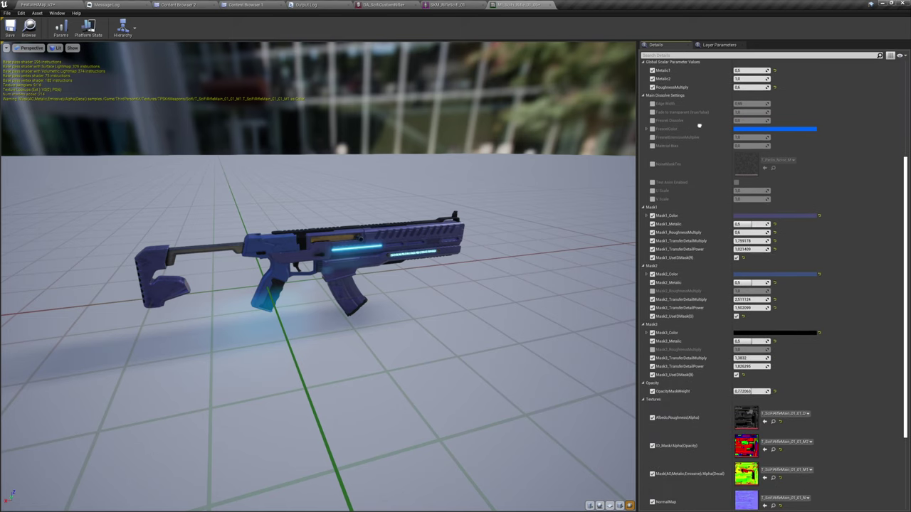
click(774, 332)
drag(727, 363, 631, 422)
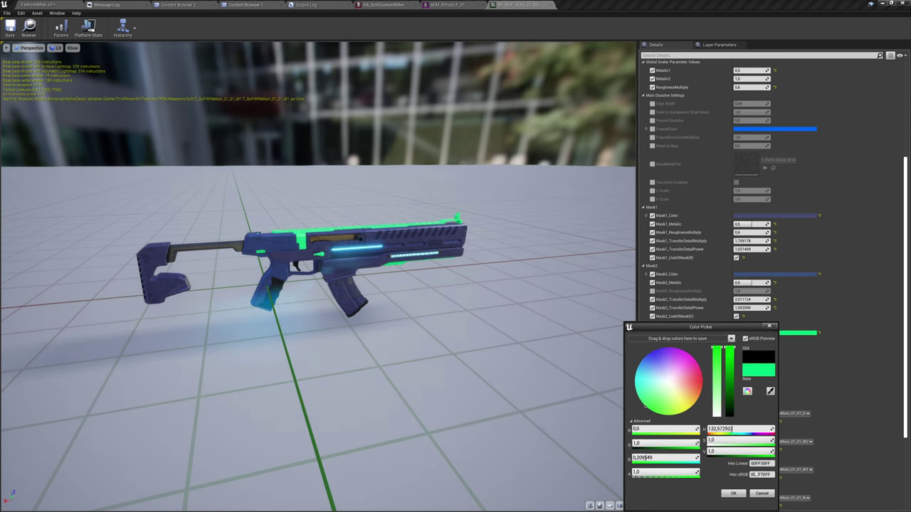
click(734, 493)
Set Mask2_Color to dark red and Mask1_Color to dark yellow with a hue of about 53 and value about 0.17
click(783, 275)
drag(702, 340, 735, 343)
click(735, 447)
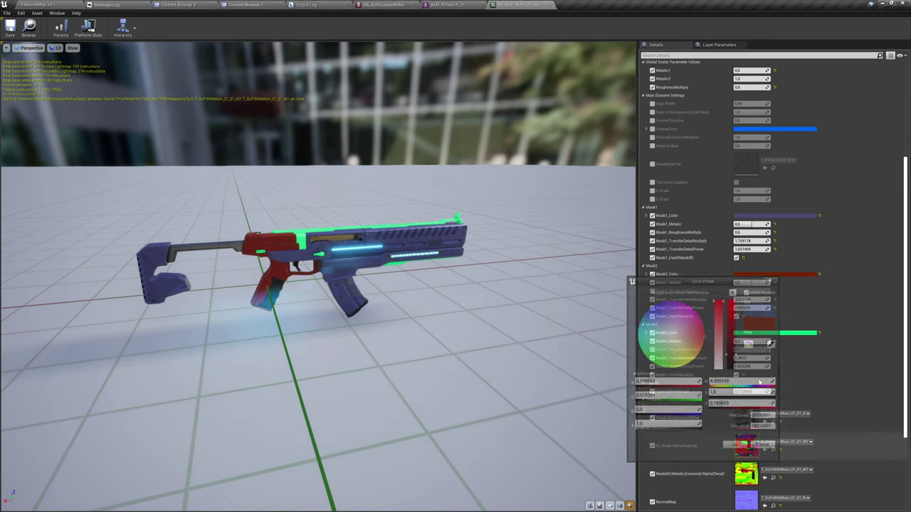
click(783, 216)
drag(680, 277, 698, 313)
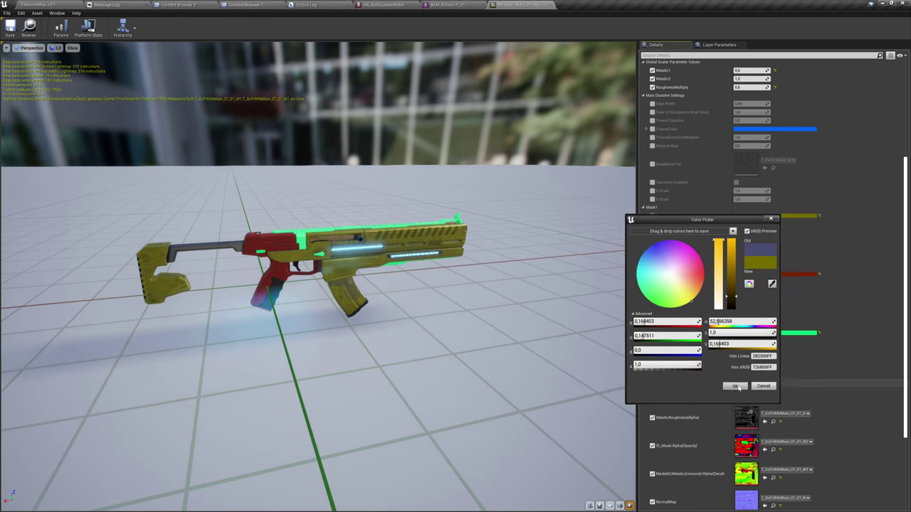
click(736, 386)
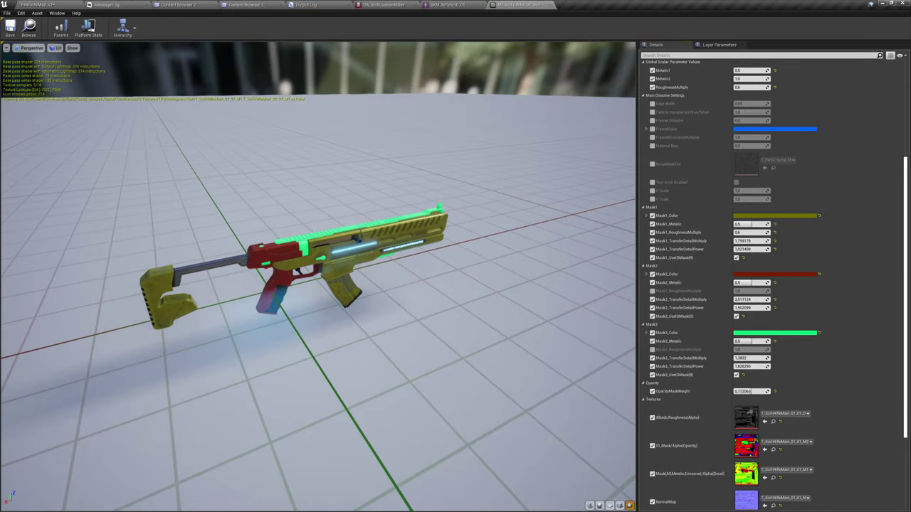
Set Mask3_Color to a fully saturated blue with a hue of about 242
click(761, 333)
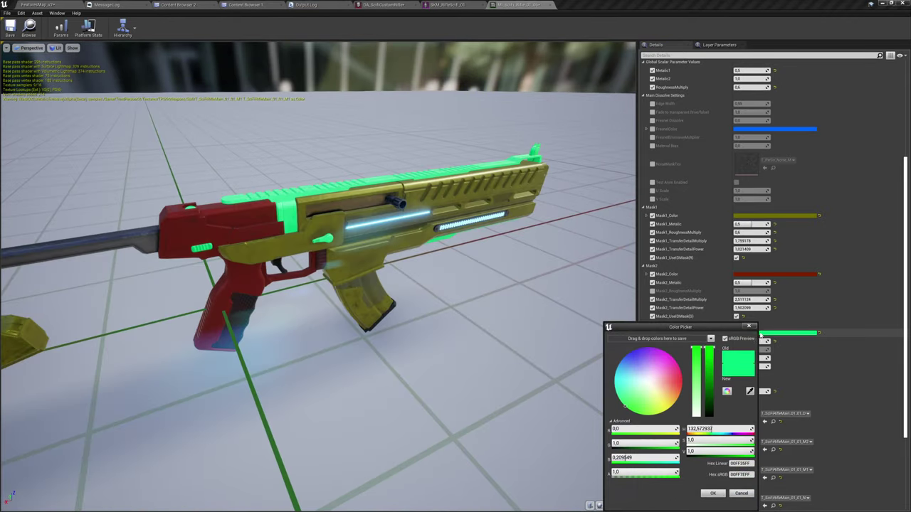
mouse_move(632, 382)
mouse_down()
mouse_move(606, 330)
mouse_move(611, 315)
mouse_up()
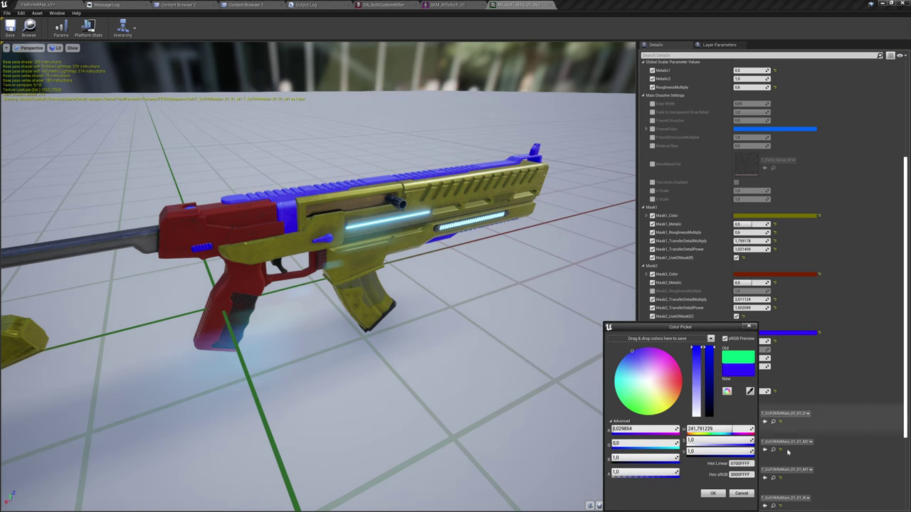
click(713, 493)
Examine the material instance's parameter groups and the recolored rifle preview, comparing it with the original materials on the skeletal mesh
scroll(852, 252, down, 4)
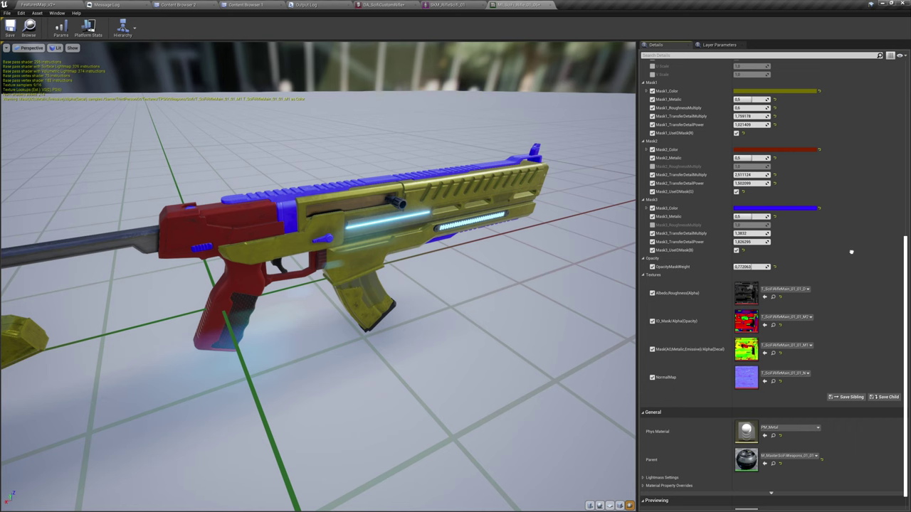
scroll(851, 252, up, 3)
scroll(836, 349, up, 2)
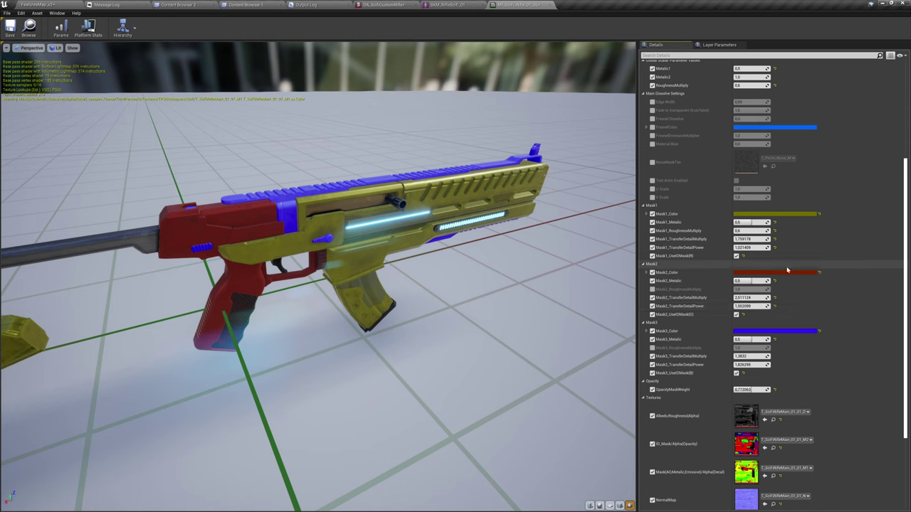
scroll(775, 313, up, 2)
scroll(847, 320, up, 3)
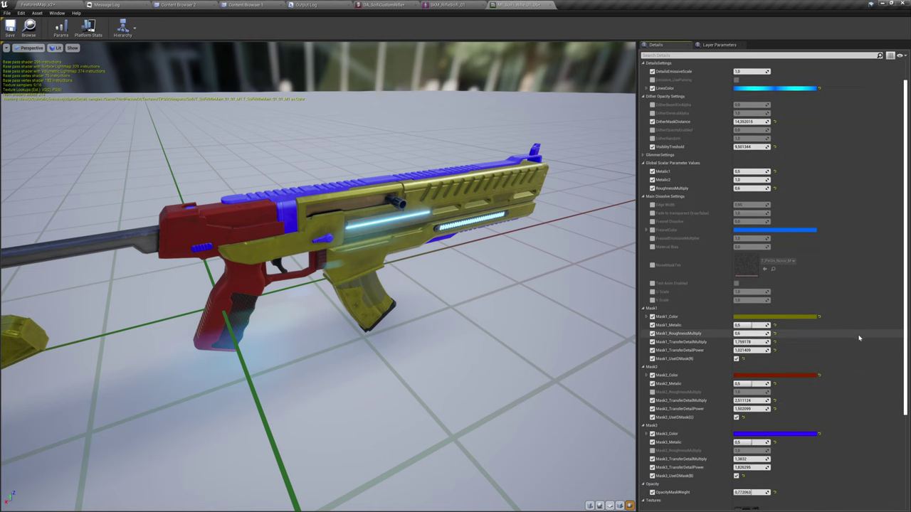
drag(455, 291, 416, 324)
drag(484, 346, 525, 306)
drag(526, 347, 531, 328)
click(453, 4)
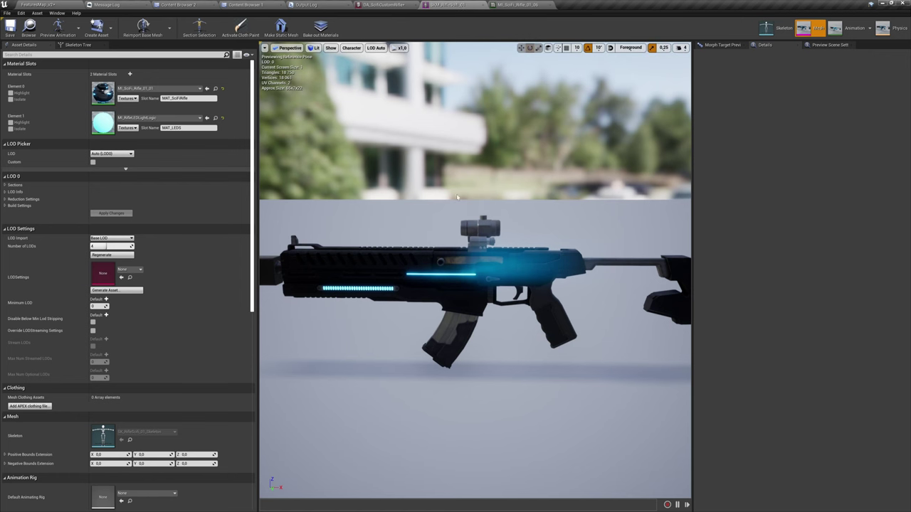
Play the level to check the recolored rifle on the character, aim and fire a single shot, and stop the session
click(393, 4)
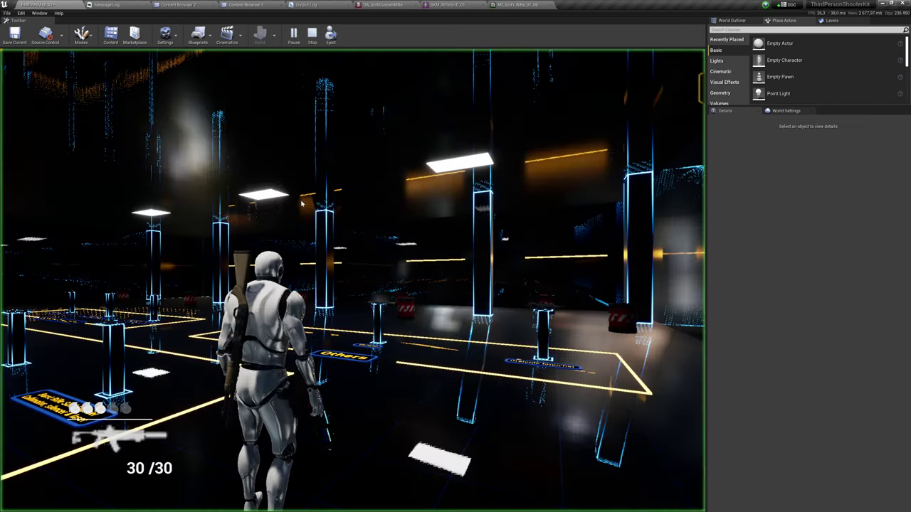
click(302, 204)
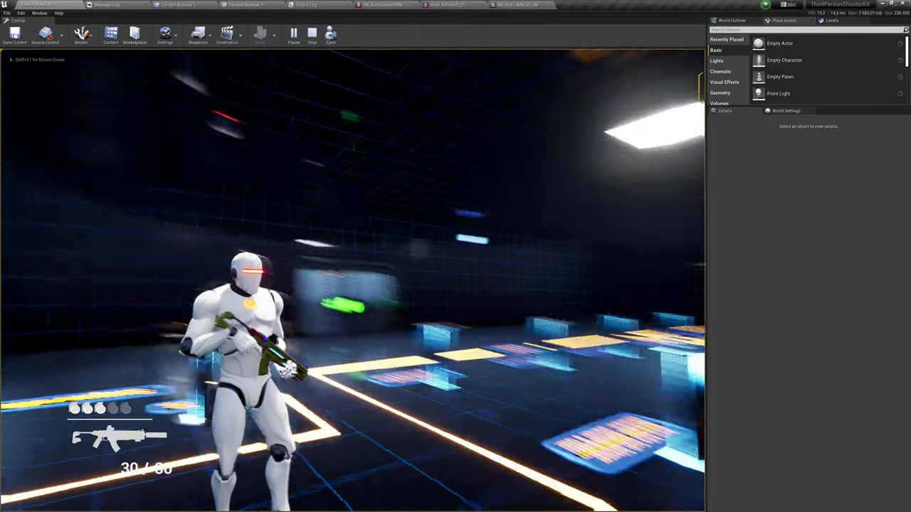
right_click(353, 281)
key(v)
key(v)
click(353, 281)
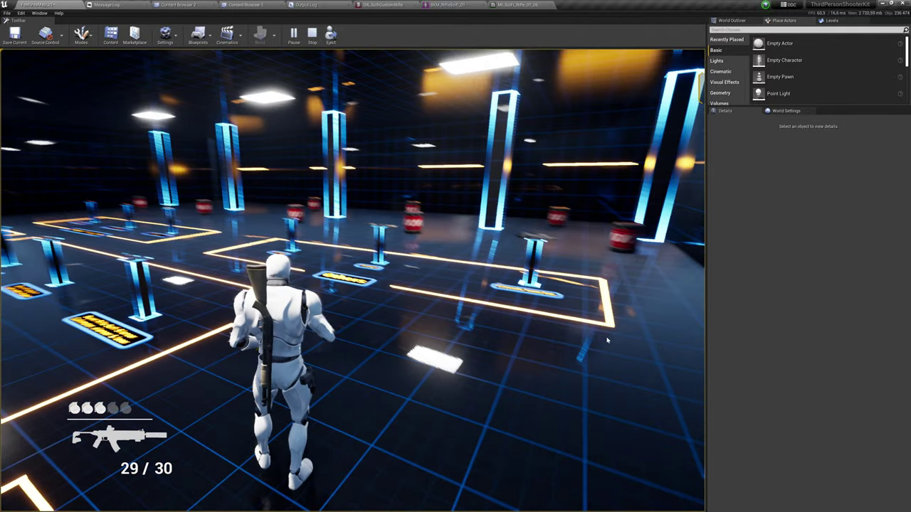
key(Escape)
Examine the Laser and CollimatorA entries under Weapon Attachments in DA_SciFiCustomRifle
click(393, 4)
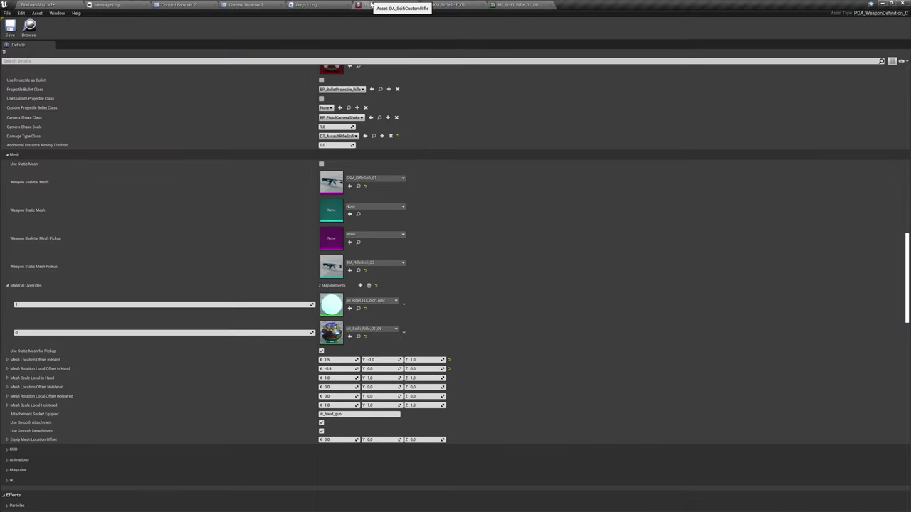
scroll(480, 335, up, 10)
scroll(519, 472, up, 5)
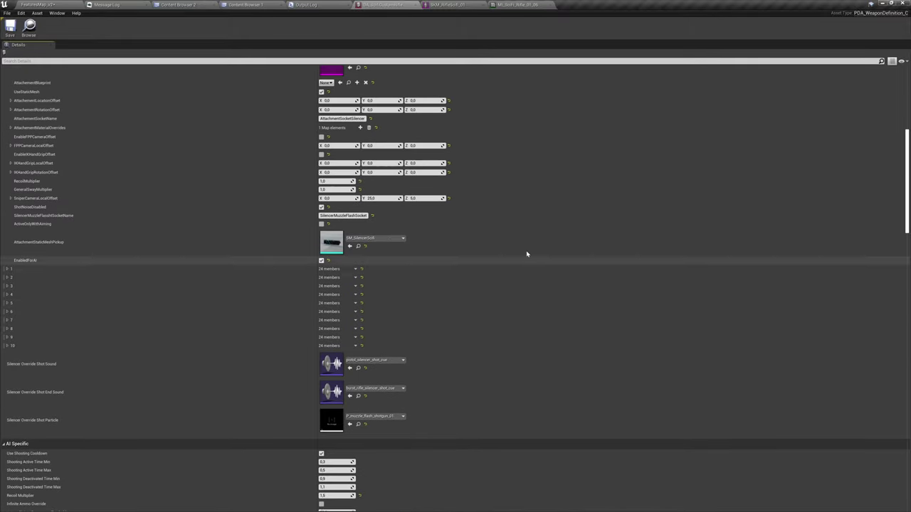
click(236, 159)
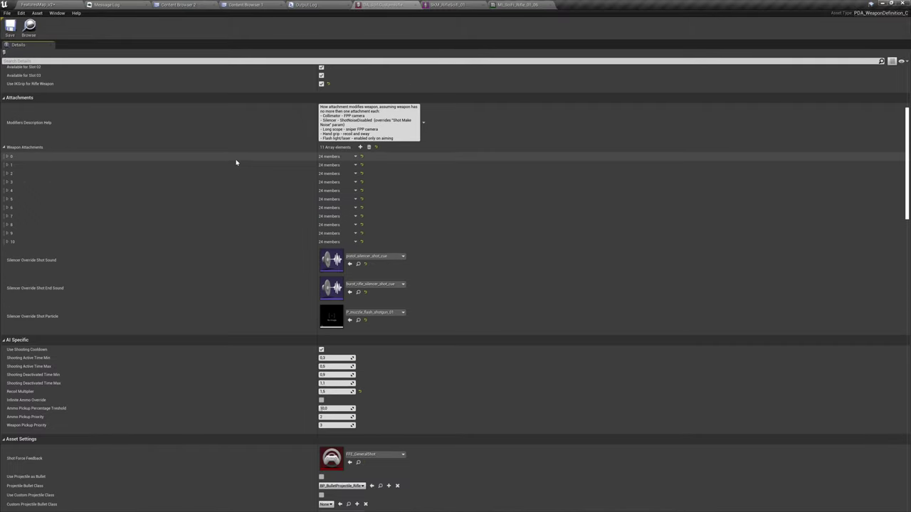
click(233, 165)
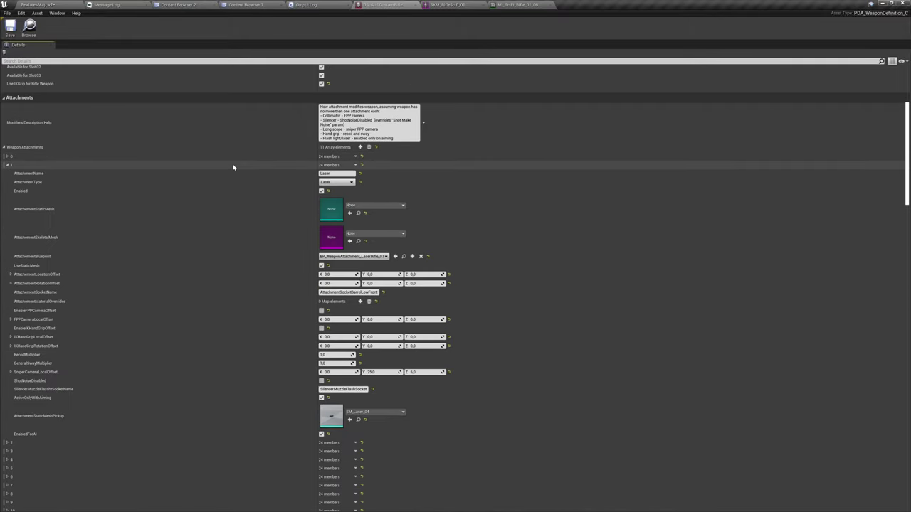
scroll(230, 396, down, 5)
click(213, 261)
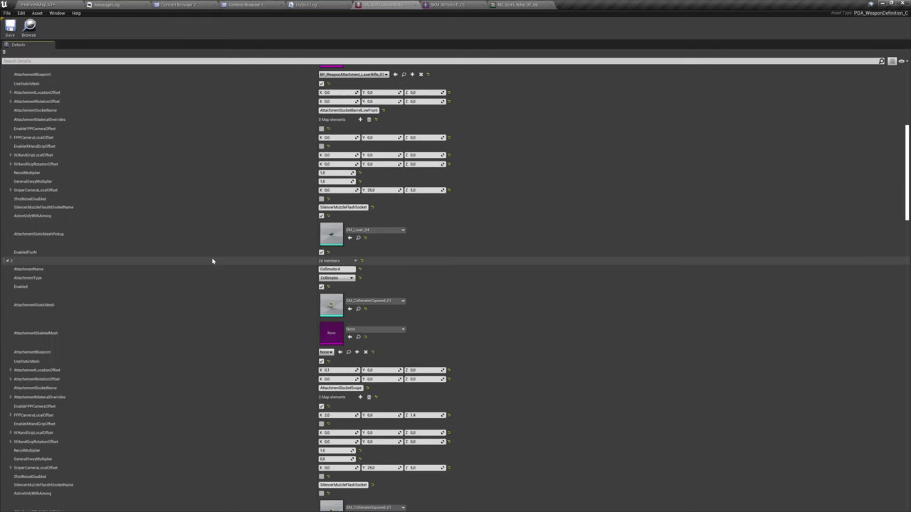
scroll(230, 177, down, 4)
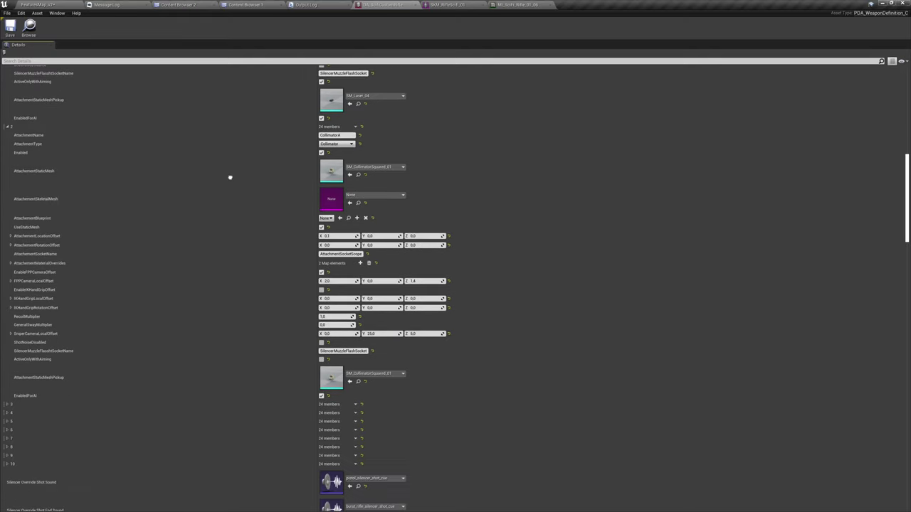
Expand CollimatorA's attachment material overrides and locate its slot 3 material MI_Holo_05 in the TPSKitWeapons folder
click(227, 264)
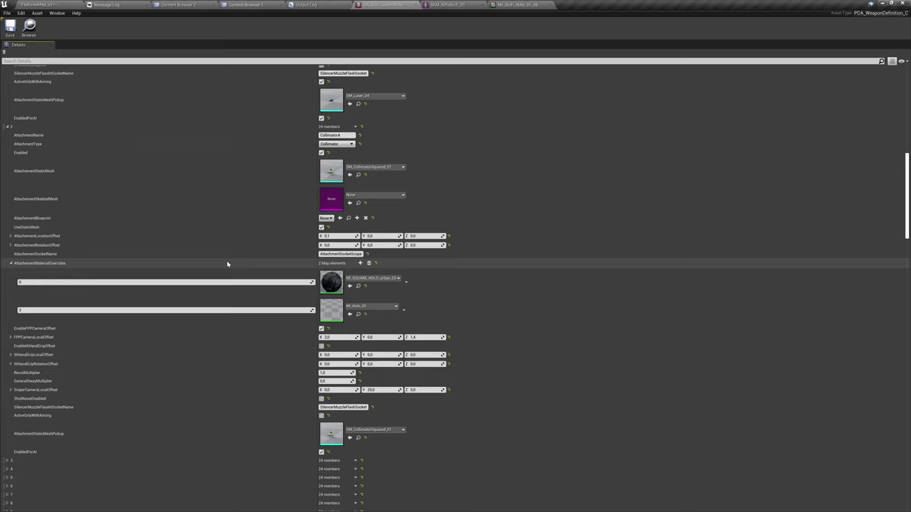
click(389, 307)
click(388, 308)
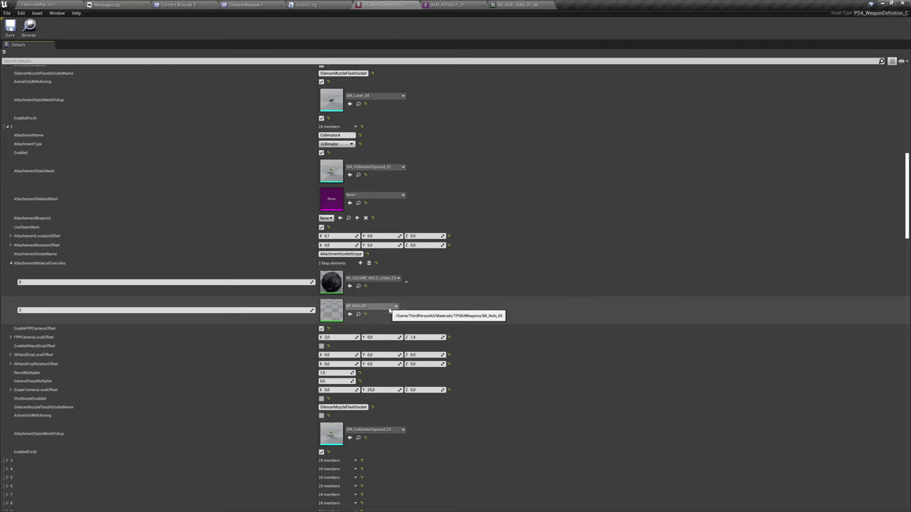
click(357, 315)
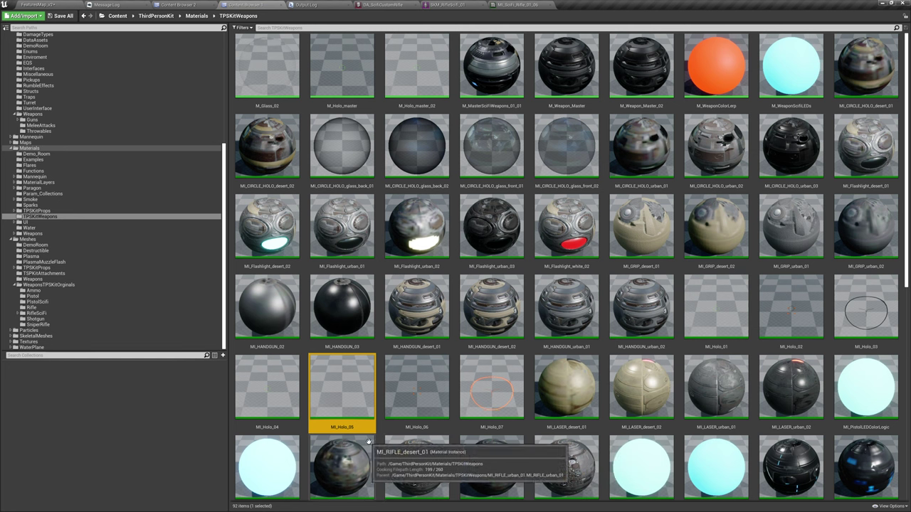
Open MI_Holo_04 to preview its reticle and assign it to CollimatorA's slot 3 material override
double_click(259, 411)
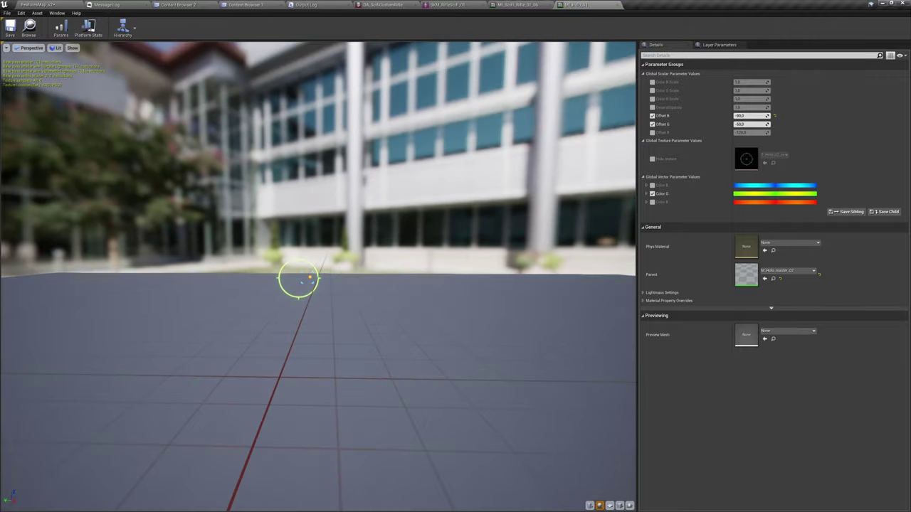
mouse_move(395, 359)
mouse_down()
mouse_move(445, 359)
mouse_move(505, 399)
mouse_move(395, 359)
mouse_up()
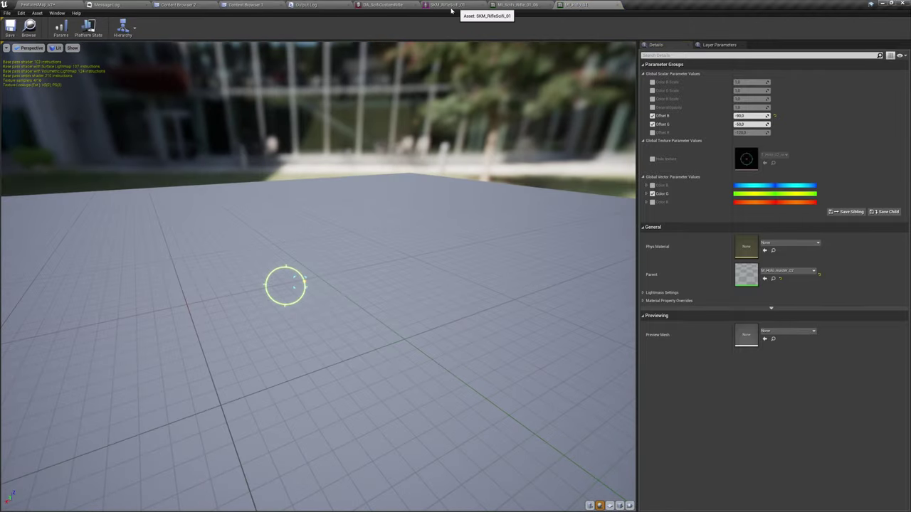
click(28, 29)
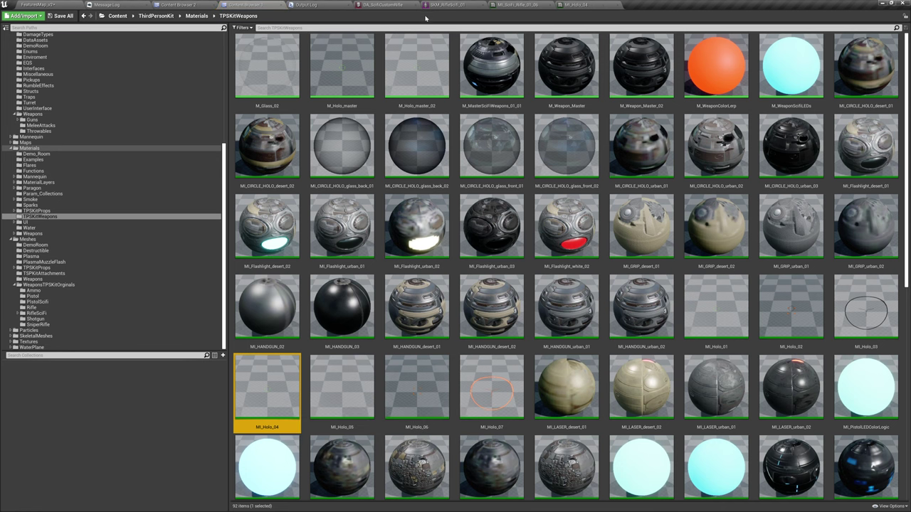
click(379, 3)
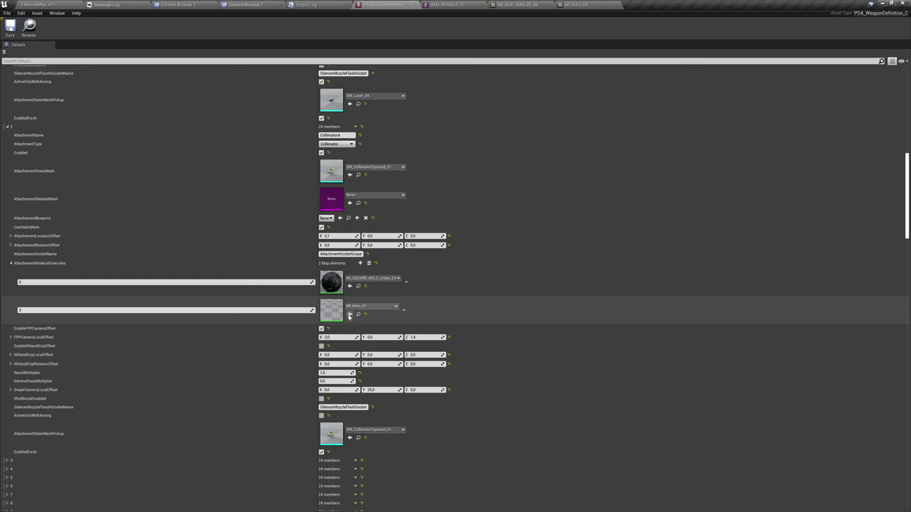
Play the level, aim through the collimator to check the green circular reticle, and stop the session
click(48, 4)
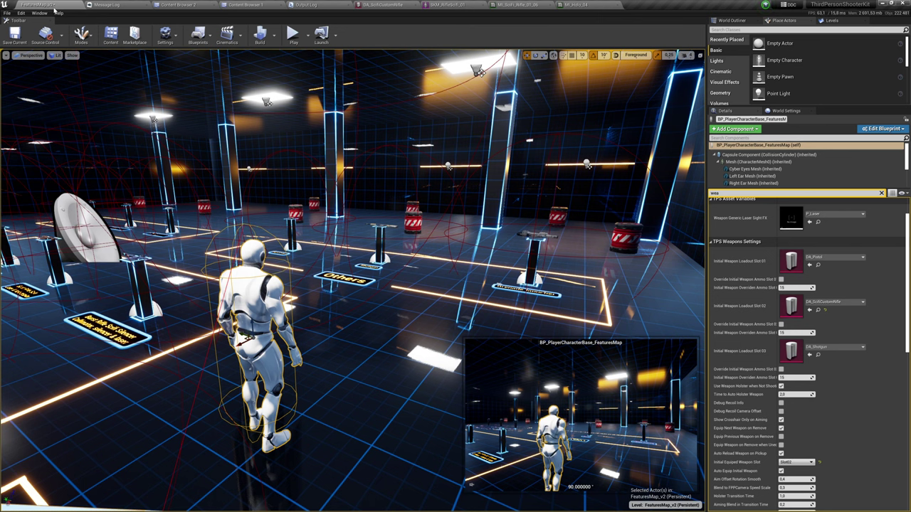
key(alt+p)
right_click(314, 223)
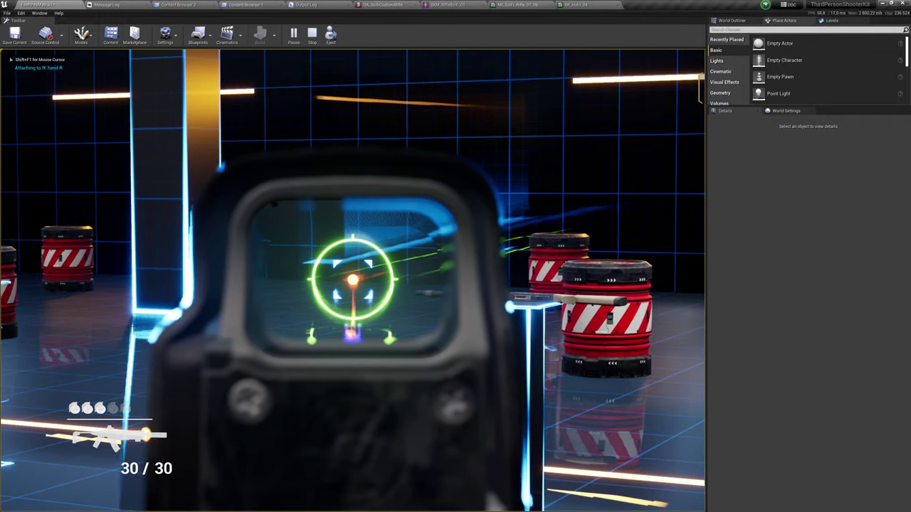
key(Escape)
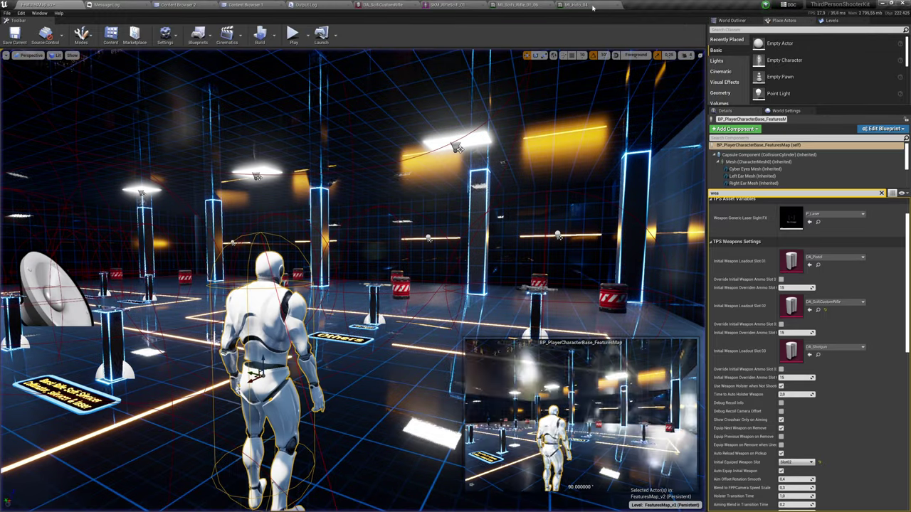
Locate and open CollimatorA's slot 0 override material MI_SQUARE_HOLO_urban_03 and examine its parameters and preview
click(373, 4)
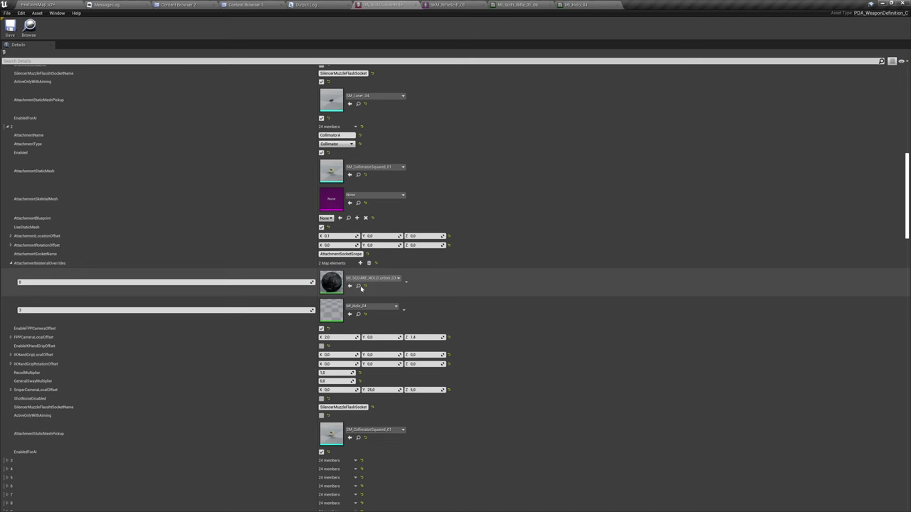
click(360, 286)
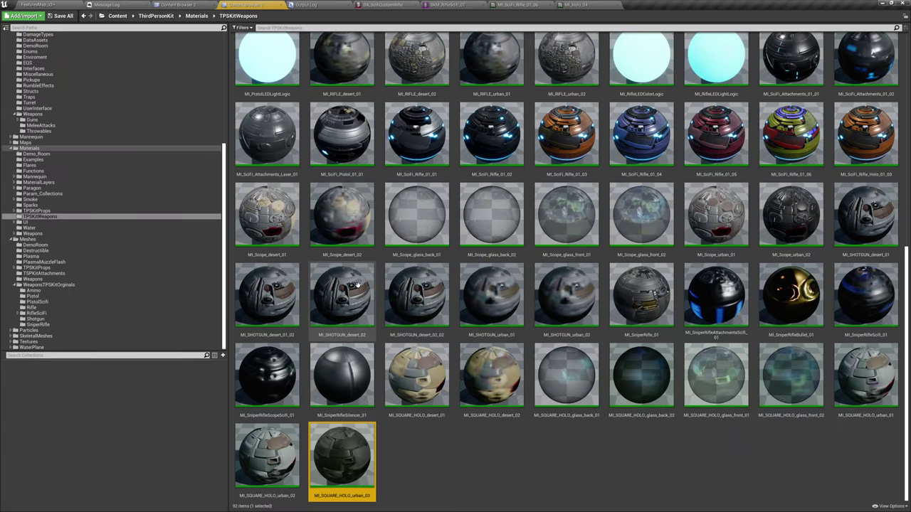
double_click(341, 455)
drag(445, 380, 487, 331)
scroll(445, 380, down, 4)
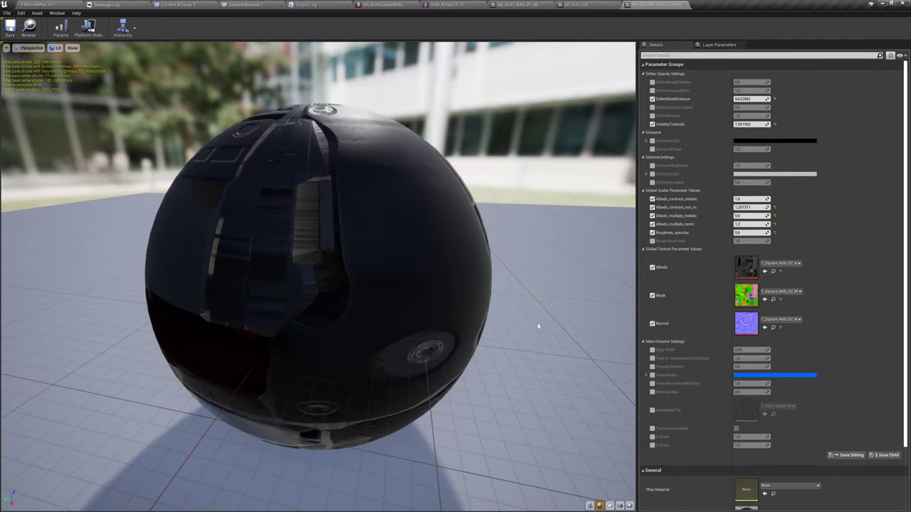
Duplicate MI_SQUARE_HOLO_urban_03 in the TPSKitWeapons folder as MI_SQUARE_HOLO_urban_04
click(28, 29)
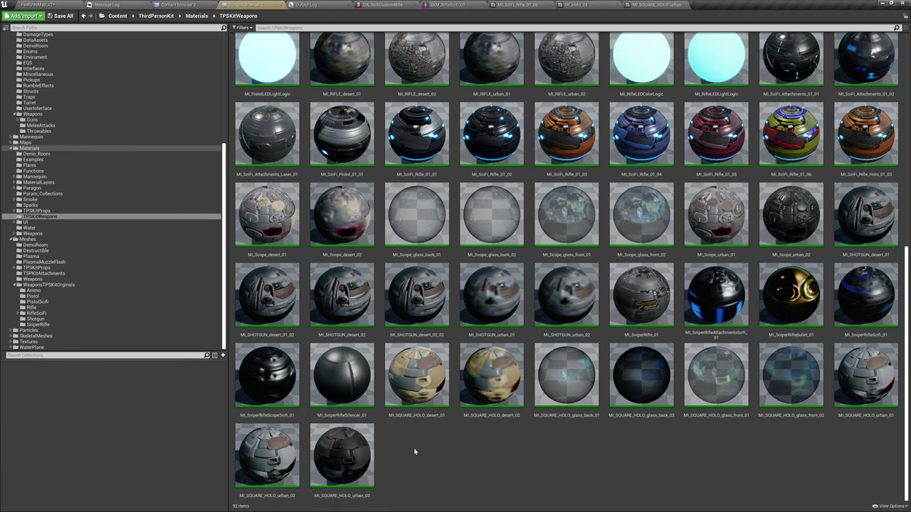
key(ctrl+w)
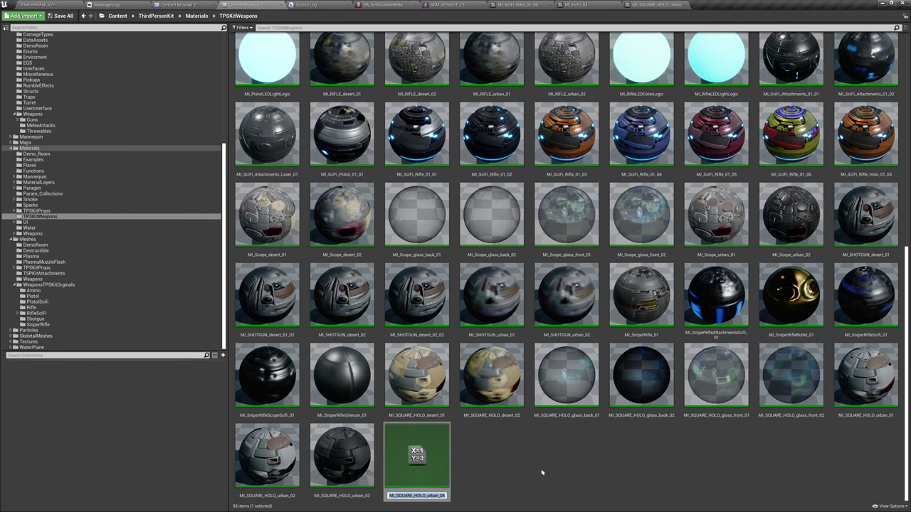
key(Return)
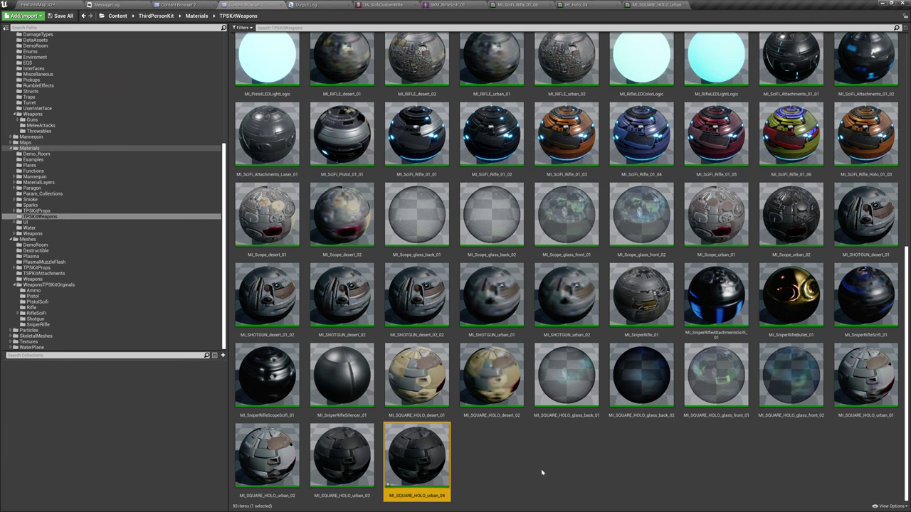
In MI_SQUARE_HOLO_urban_04, set Albedo_contrast_non_m to about 0.73 and Roughness_specular to about 0.219, and save the material
key(Return)
scroll(318, 276, down, 4)
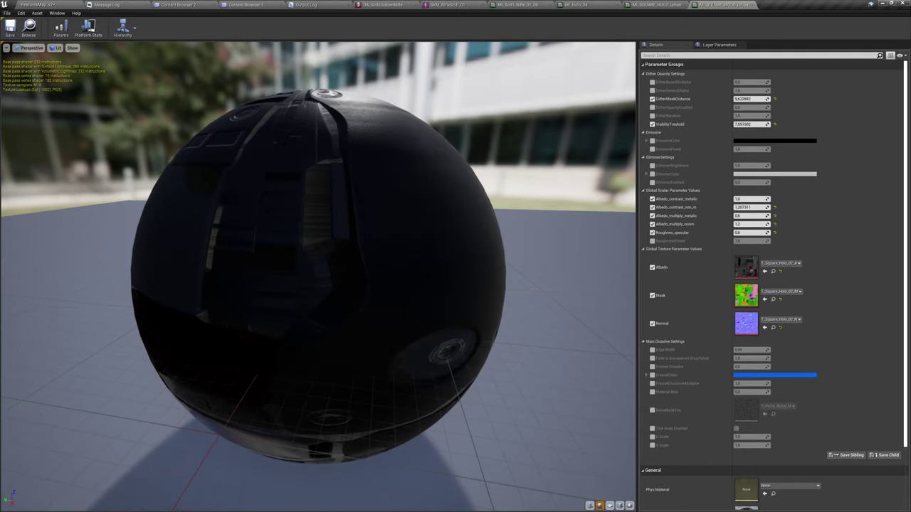
drag(768, 232, 745, 208)
key(ctrl+s)
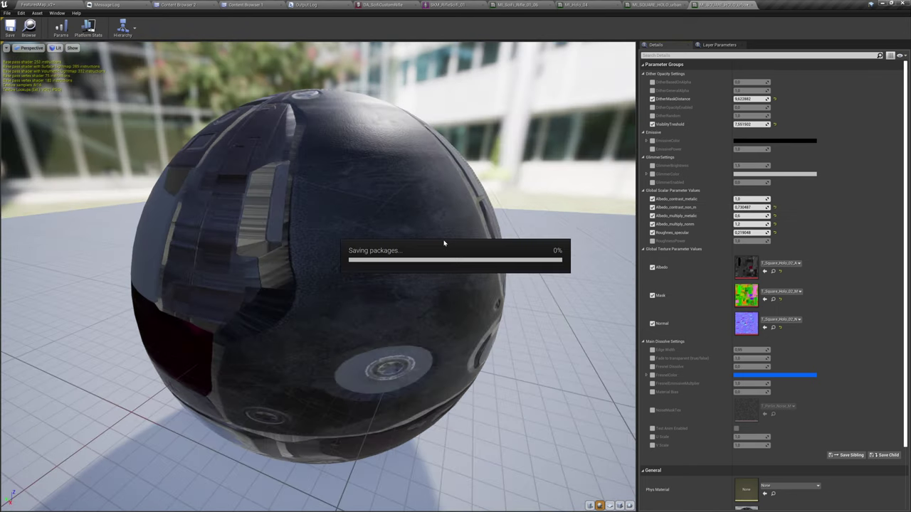
Assign MI_SQUARE_HOLO_urban_04 to CollimatorA's slot 0 override and play the level to view the new sight body while aiming
click(396, 4)
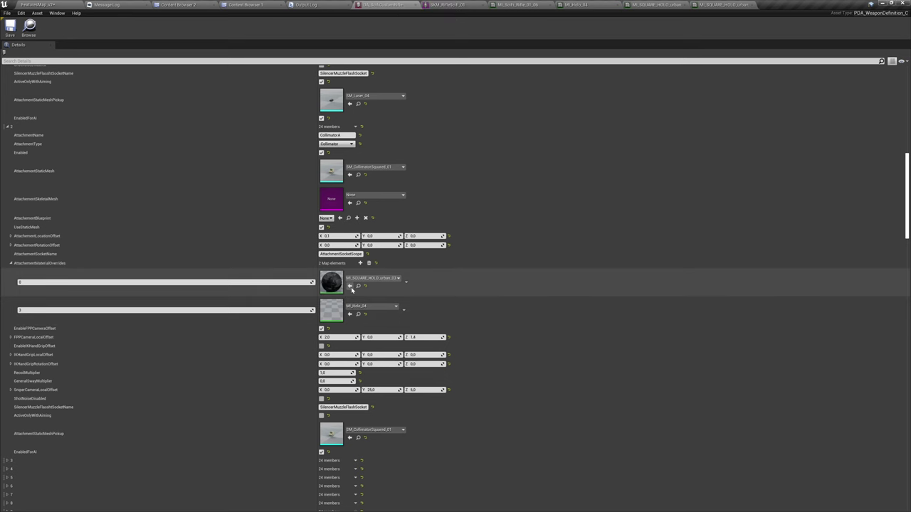
click(42, 4)
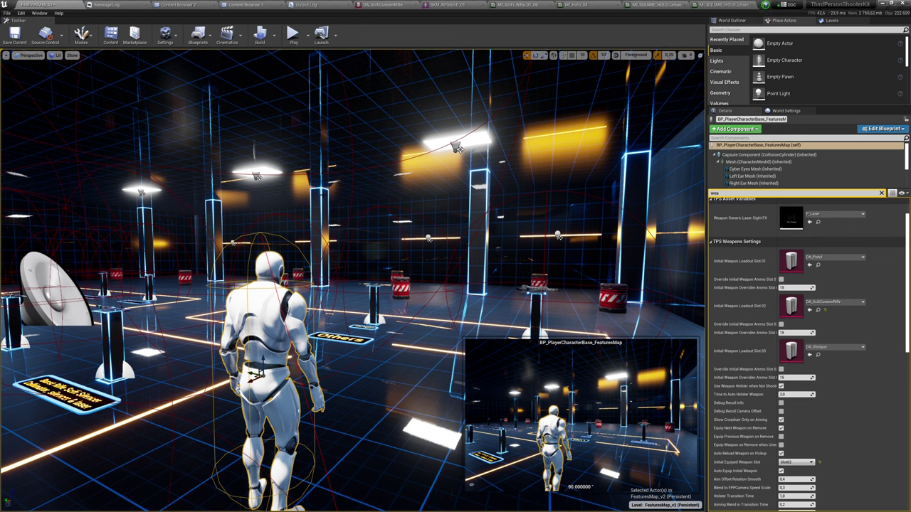
key(alt+p)
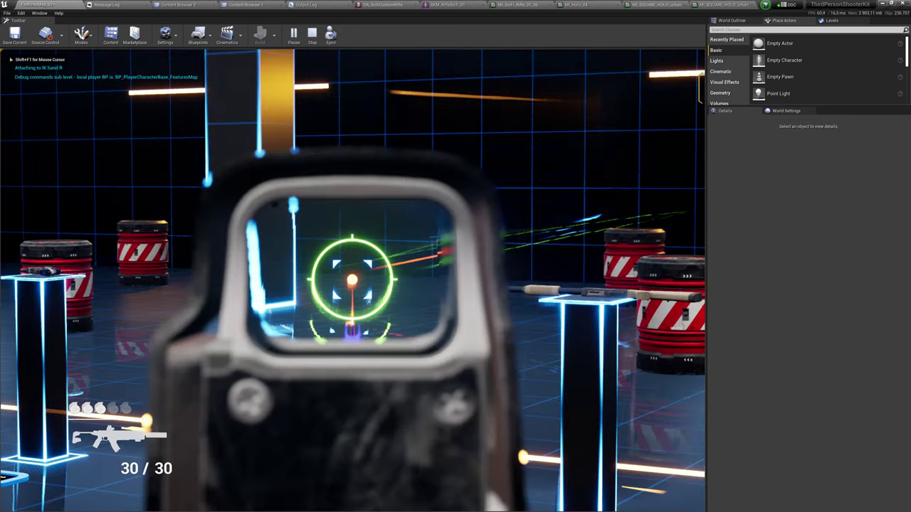
Switch to third-person view, move the character and aim to check the rifle and its laser, and stop the session
key(v)
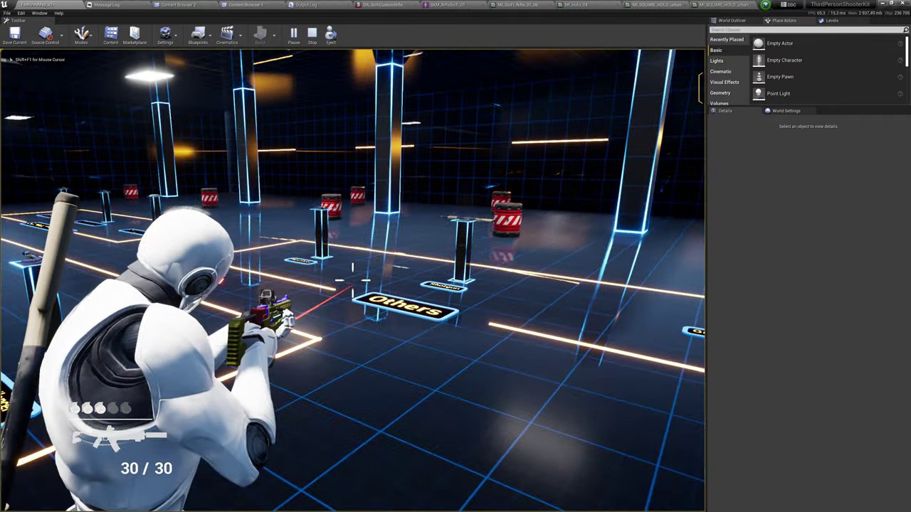
key(s)
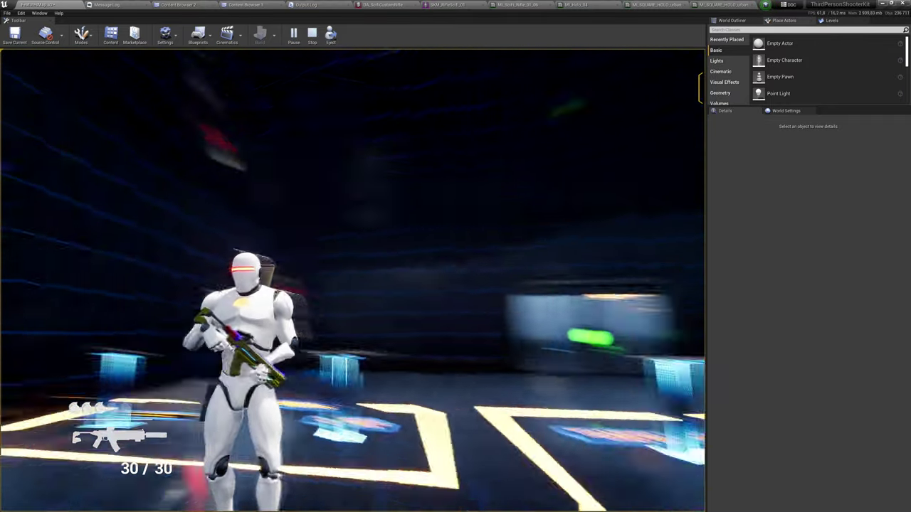
key(s)
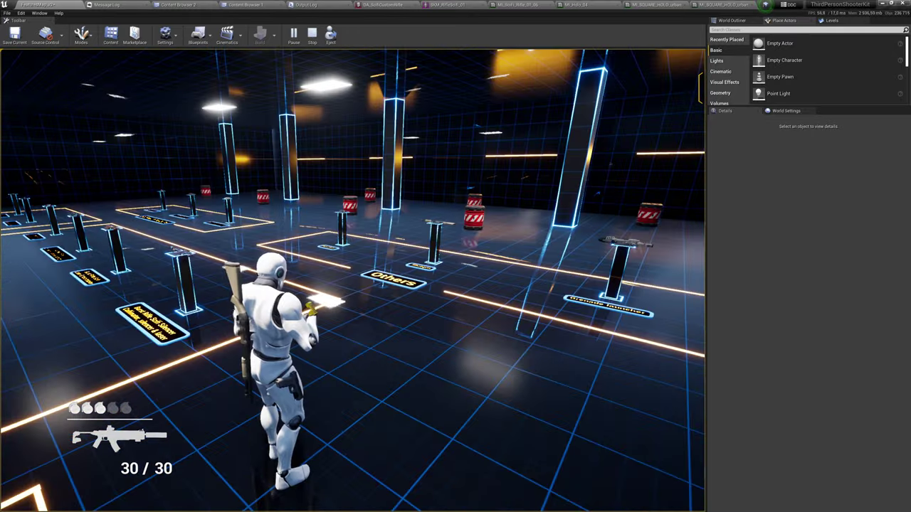
right_click(353, 280)
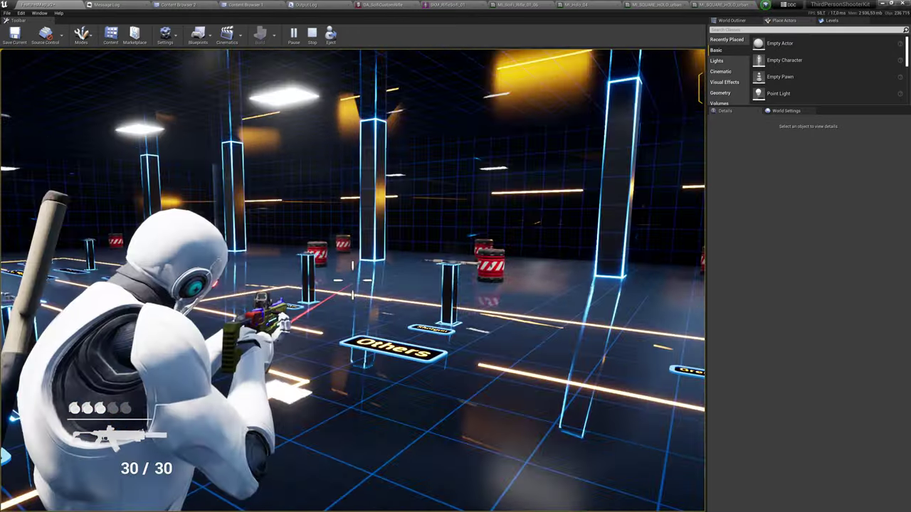
click(353, 281)
key(Escape)
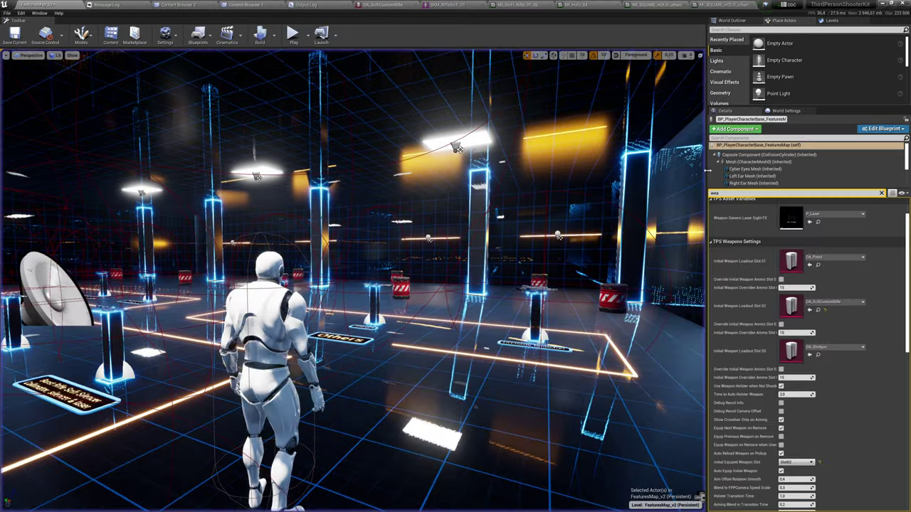
Disable the Laser weapon attachment, turn on Enabled Laser Sight in the general settings, and save the weapon data asset
click(420, 5)
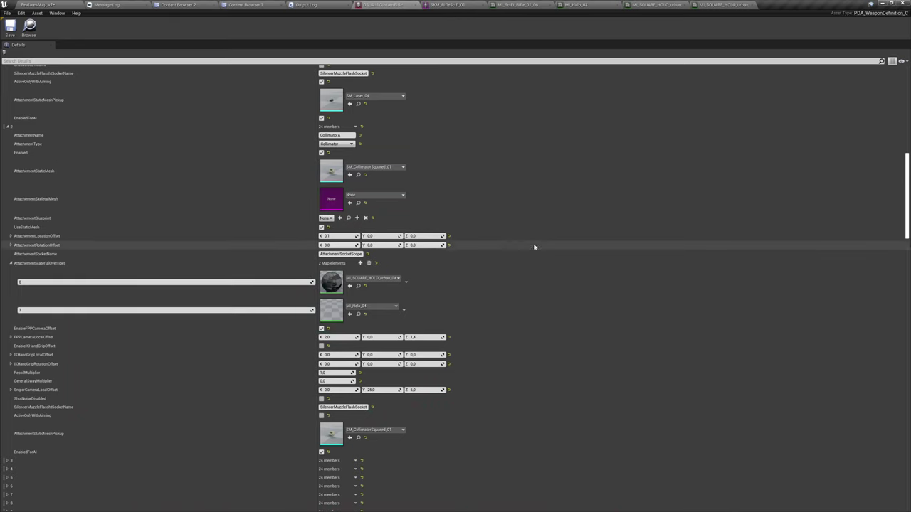
scroll(539, 389, up, 5)
scroll(566, 389, up, 5)
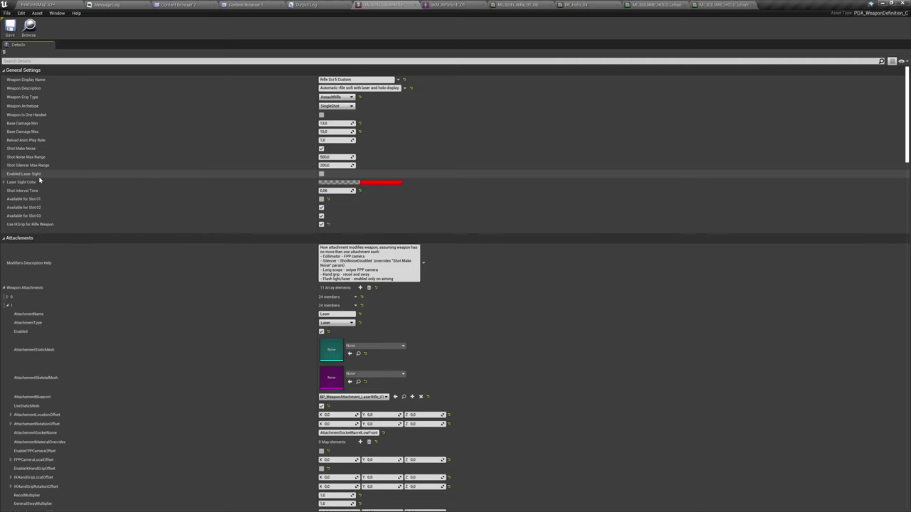
scroll(247, 284, down, 3)
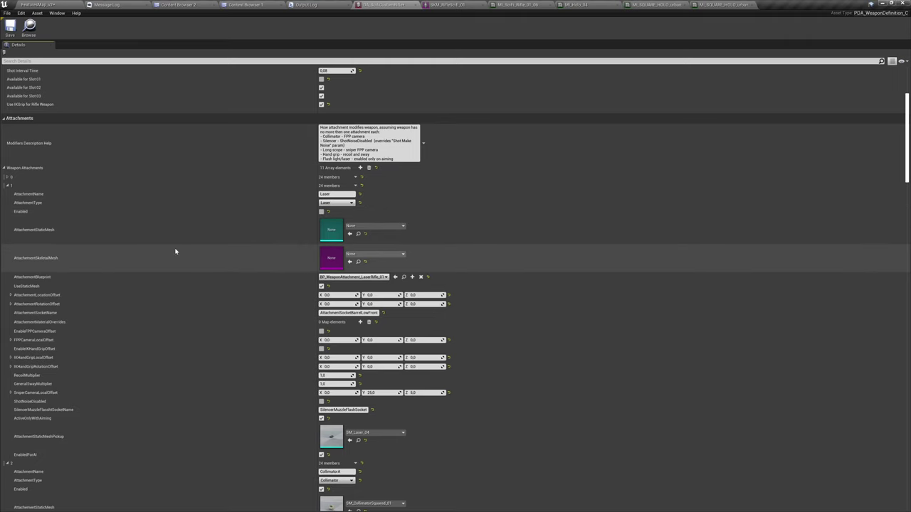
scroll(260, 245, up, 1)
right_drag(260, 244, 260, 247)
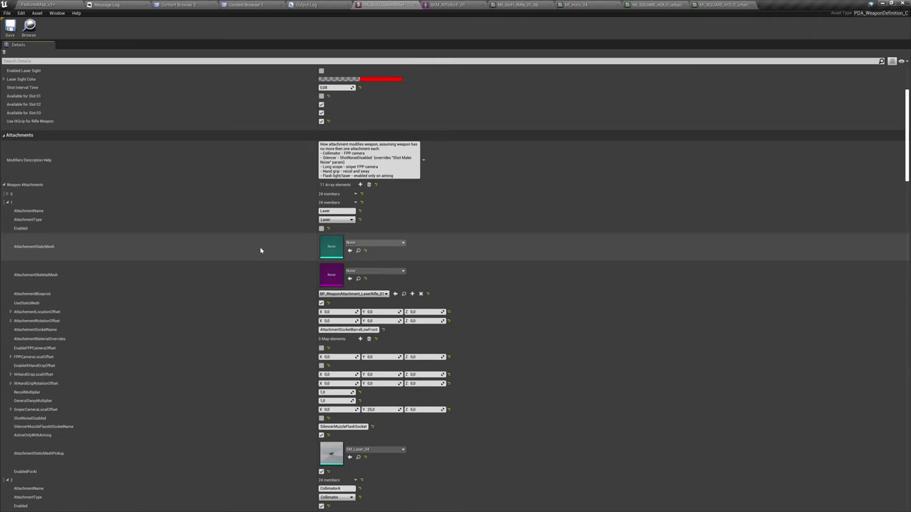
scroll(264, 251, up, 2)
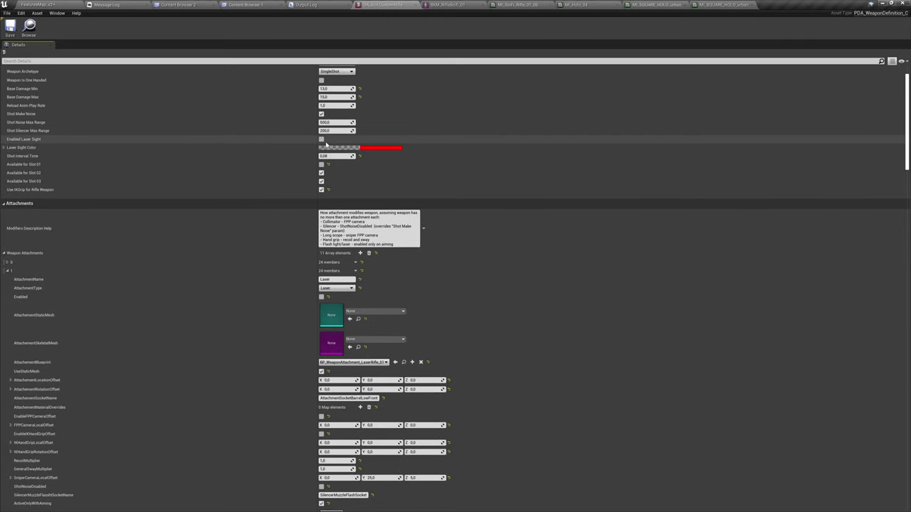
click(10, 29)
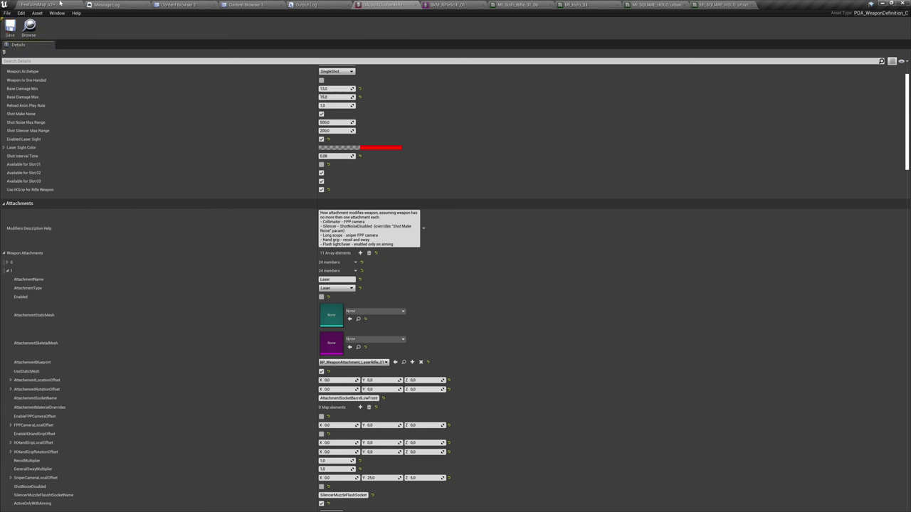
Play the level and aim the rifle with its laser sight, pausing the game and ejecting from the character
click(60, 3)
key(alt+p)
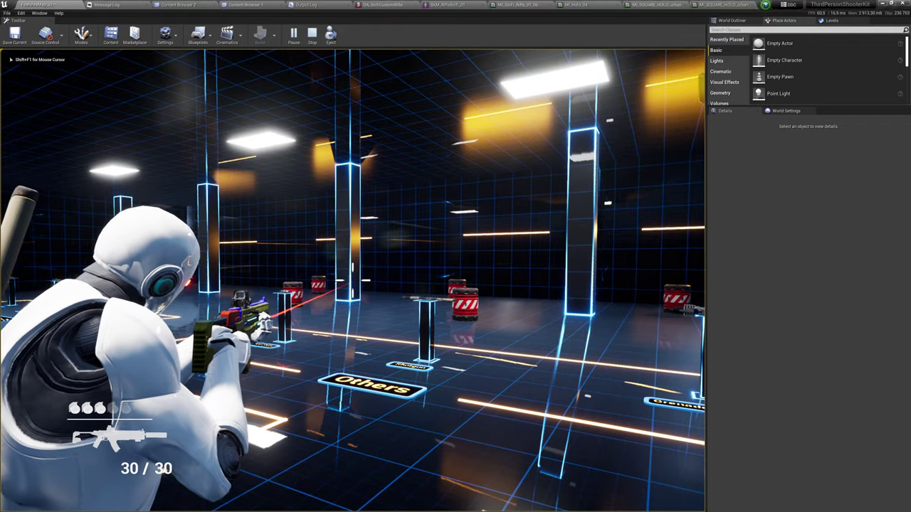
key(Pause)
key(F8)
Fly the camera around the paused character to inspect the laser beam from the front, repossess the character and stop the session
right_drag(358, 312, 260, 274)
key(d)
key(w)
key(s)
key(w)
right_drag(352, 280, 450, 321)
key(a)
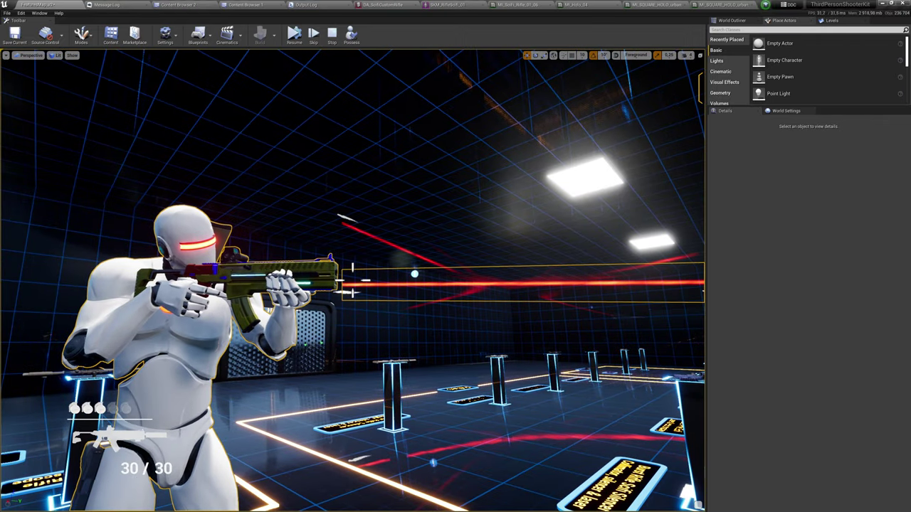
click(351, 36)
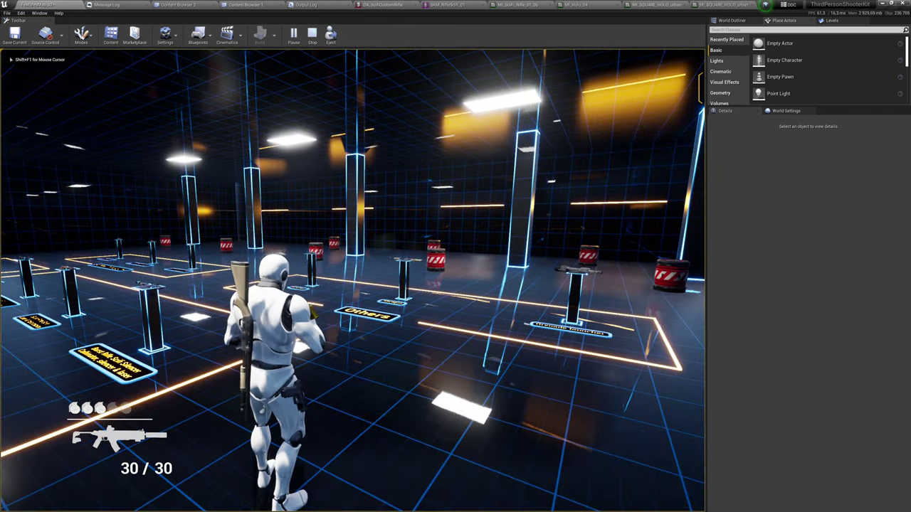
key(Escape)
Set DA_SciFiCustomRifle's Laser Sight Color to blue (R 0, G 0.198922, B 1) and return to the level
click(378, 4)
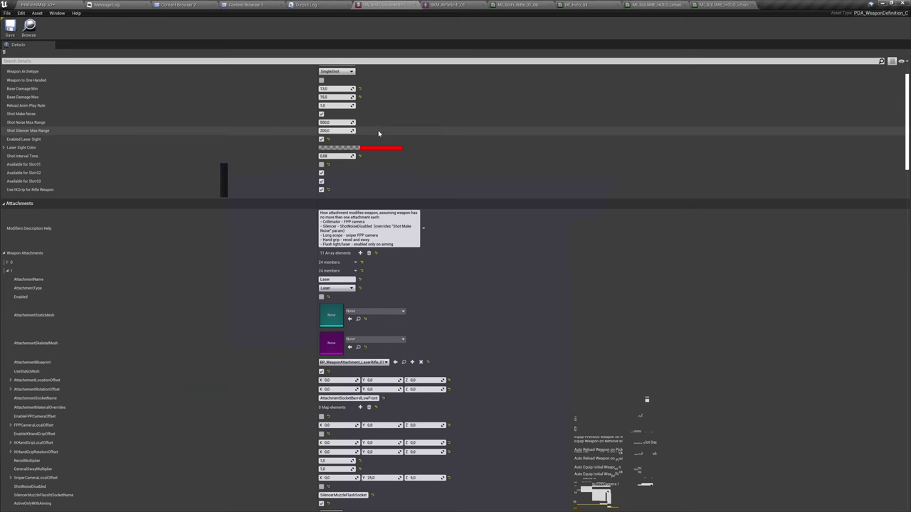
click(382, 149)
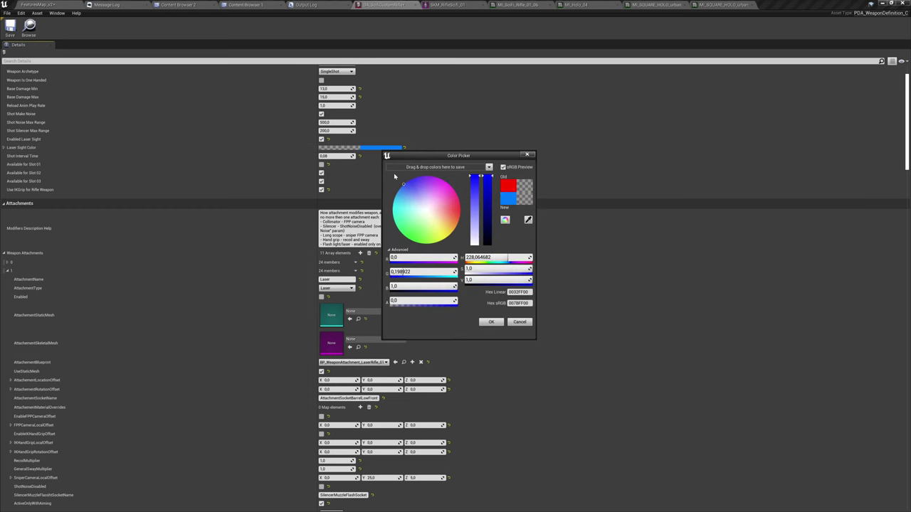
click(502, 321)
scroll(506, 297, up, 1)
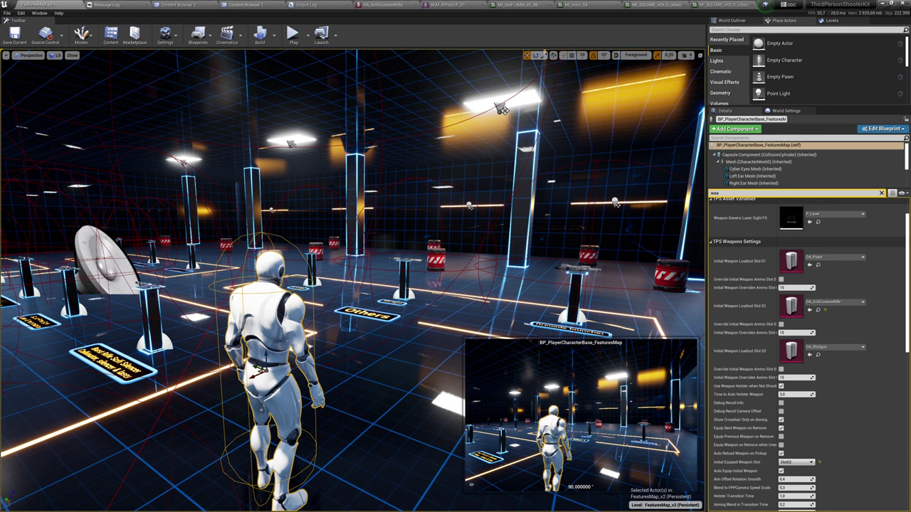
Play the level, aim and fire the rifle to check its blue laser sight, and stop the session
key(alt+p)
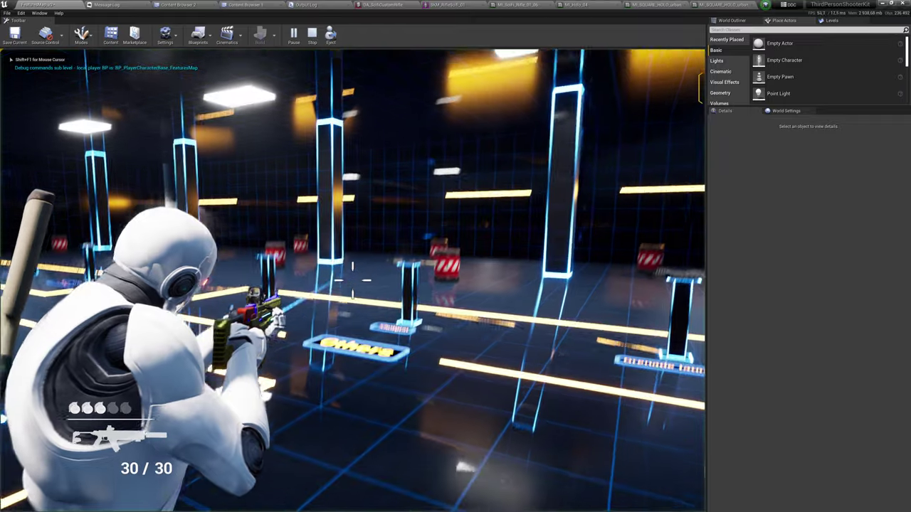
key(w)
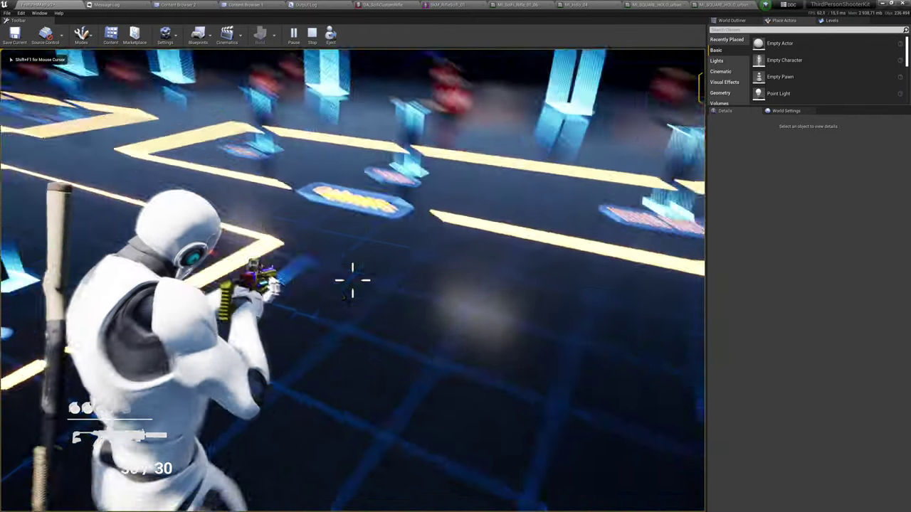
click(352, 280)
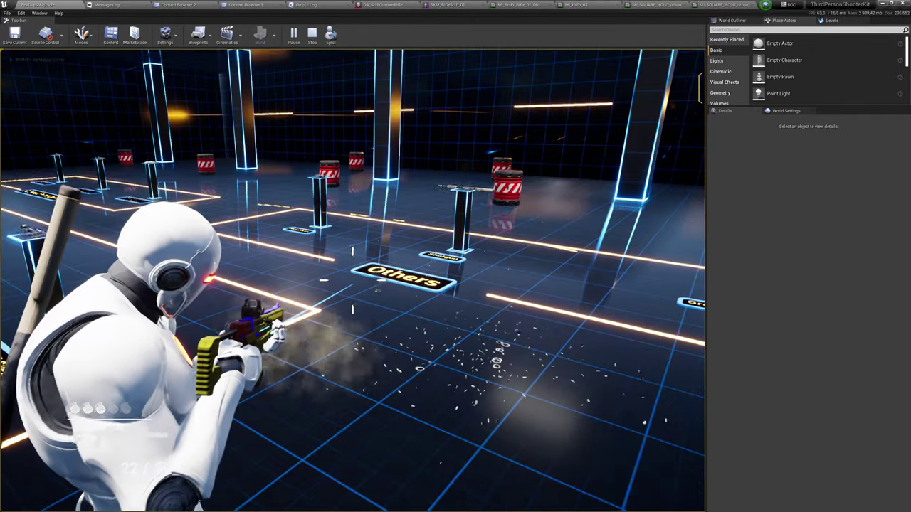
click(352, 284)
key(Escape)
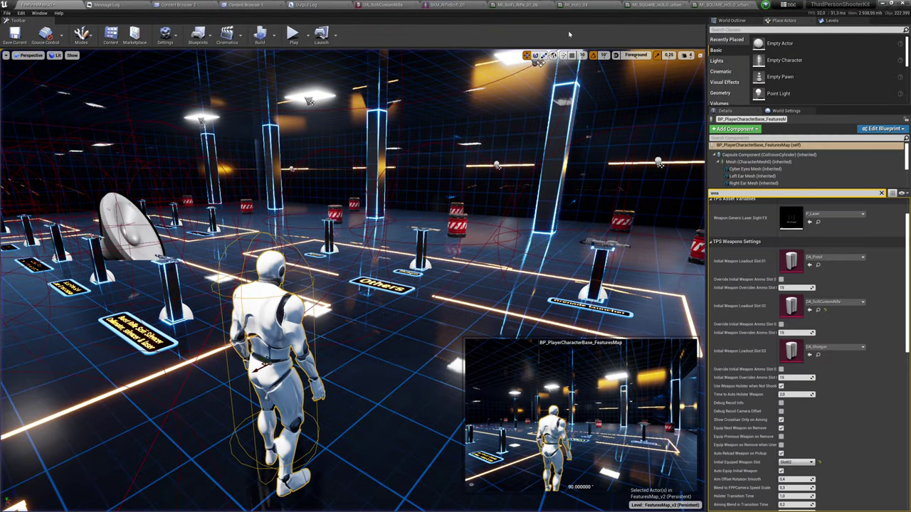
Enable the Laser weapon attachment in DA_SciFiCustomRifle and locate its attachment blueprint among the project assets
click(382, 5)
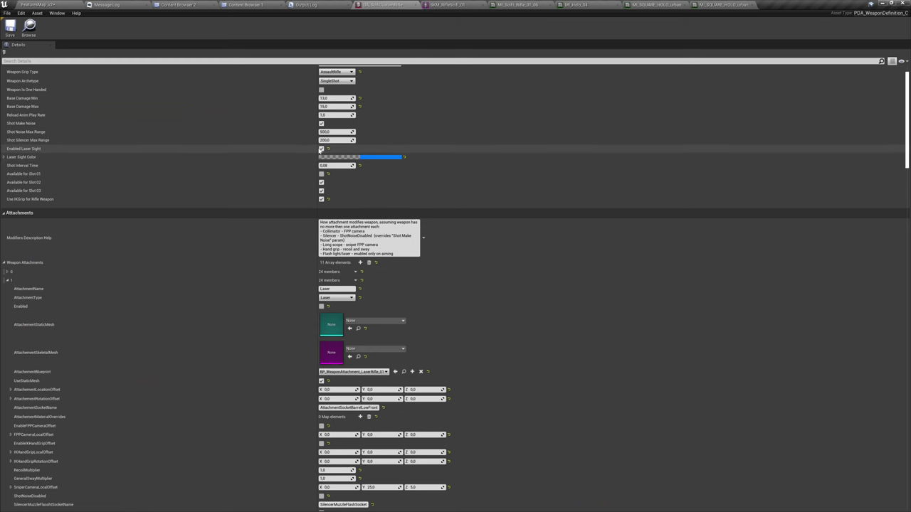
scroll(472, 212, down, 5)
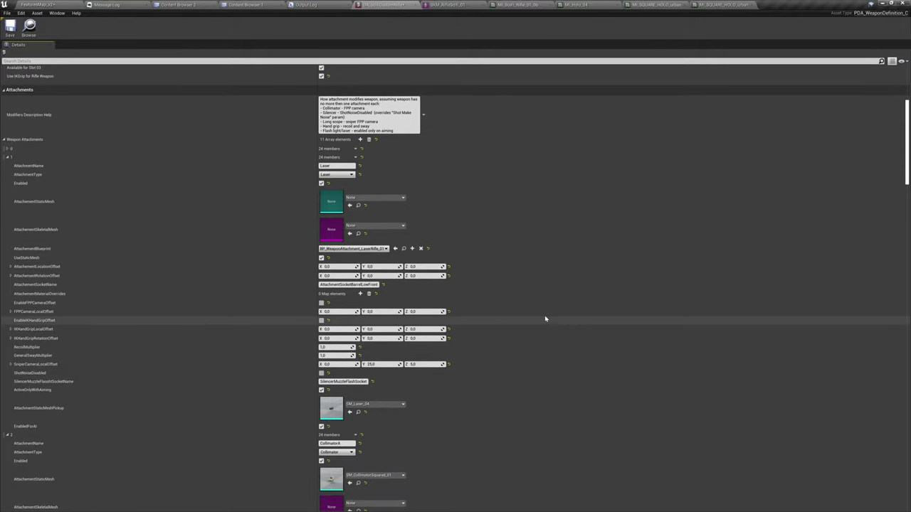
scroll(539, 246, down, 2)
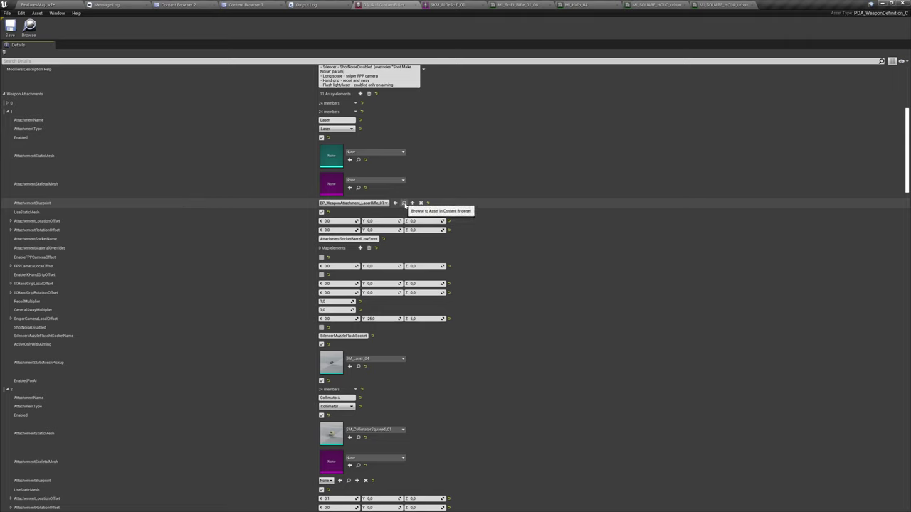
click(403, 203)
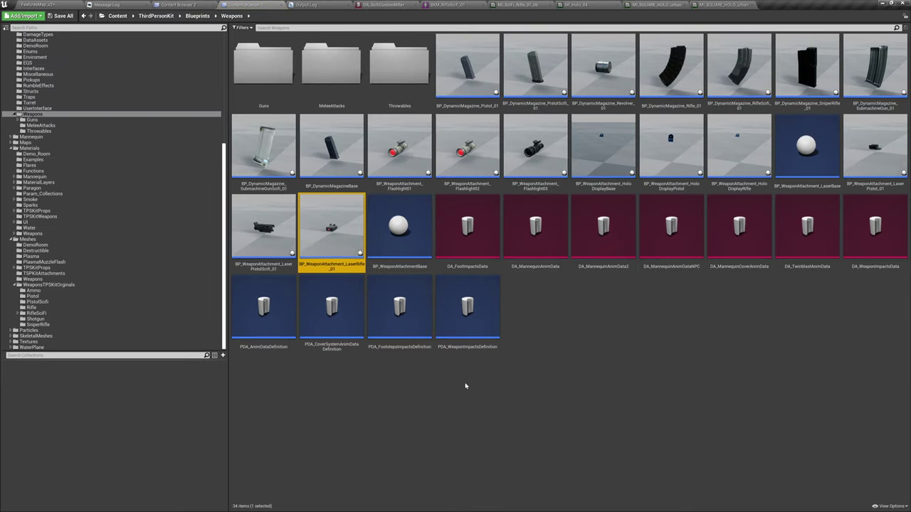
Create a child blueprint class of BP_WeaponAttachment_LaserRifle_01 named BP_WeaponAttachment_LaserRifleScifi_01 and open it
right_click(344, 220)
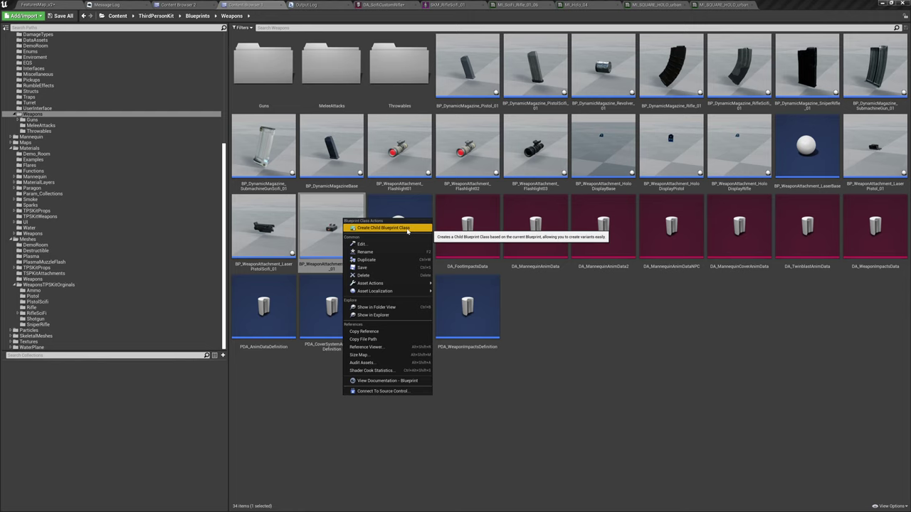
click(385, 228)
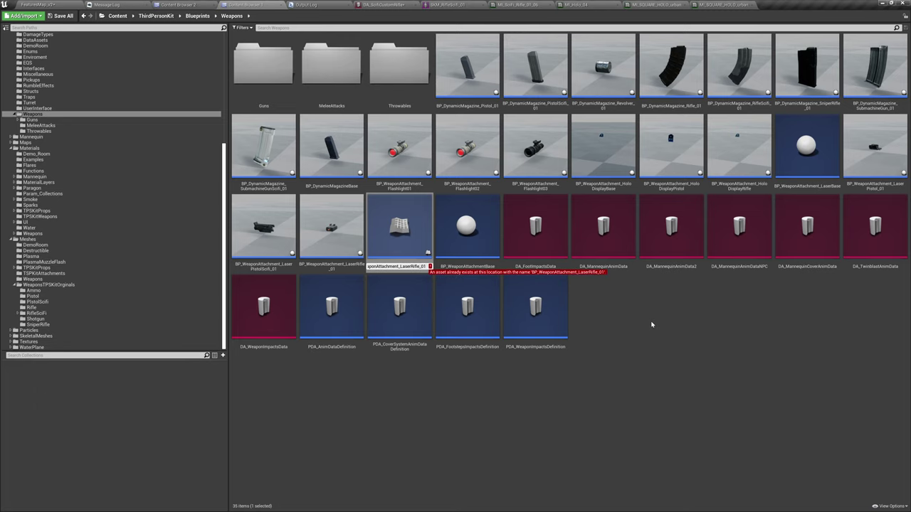
key(Return)
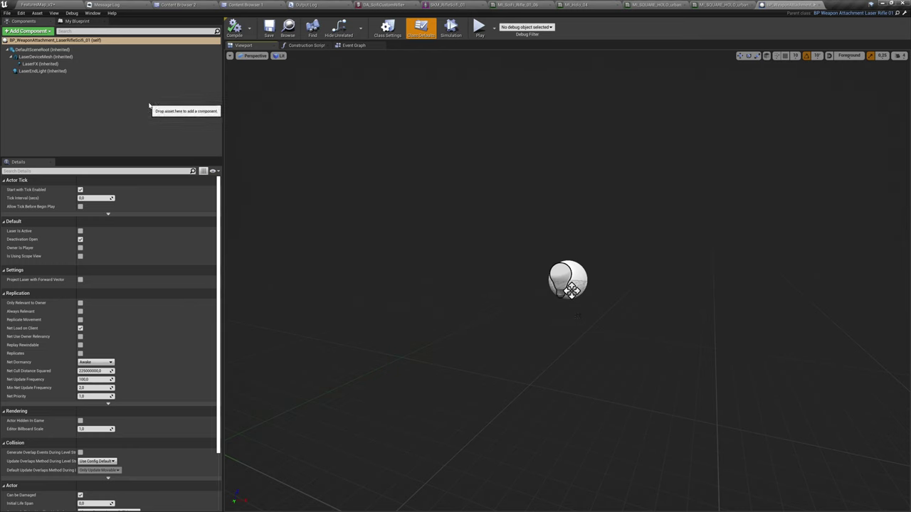
Set the Color instance parameter of the child blueprint's LaserFX component to green (R 0, G 255, B 10)
click(128, 63)
drag(159, 155, 159, 118)
click(5, 303)
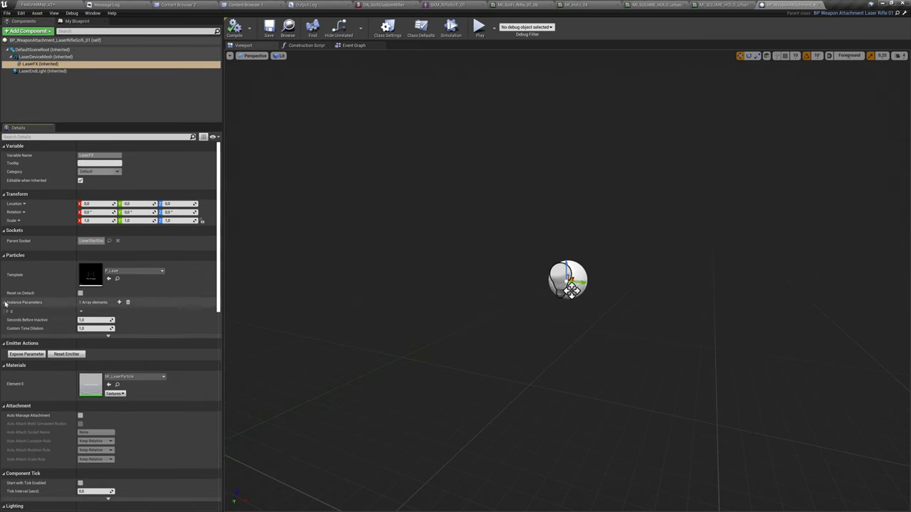
click(7, 311)
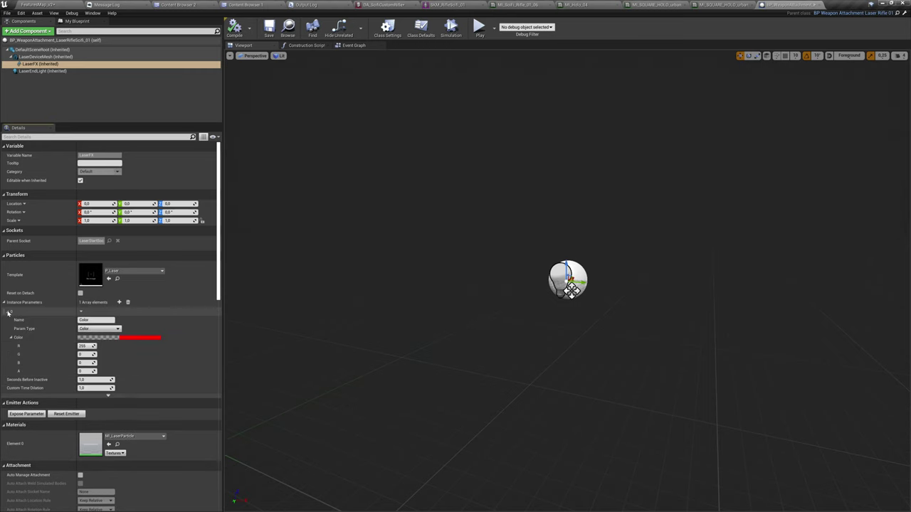
click(153, 342)
click(176, 408)
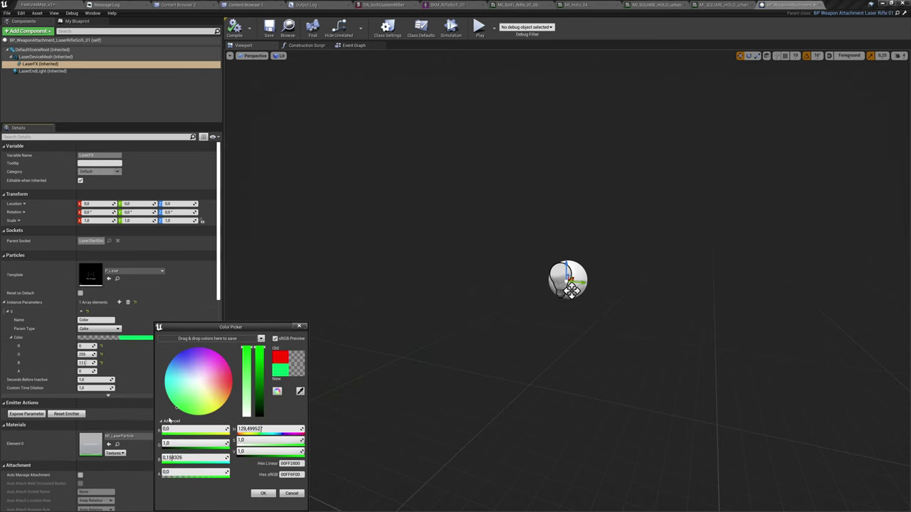
click(264, 494)
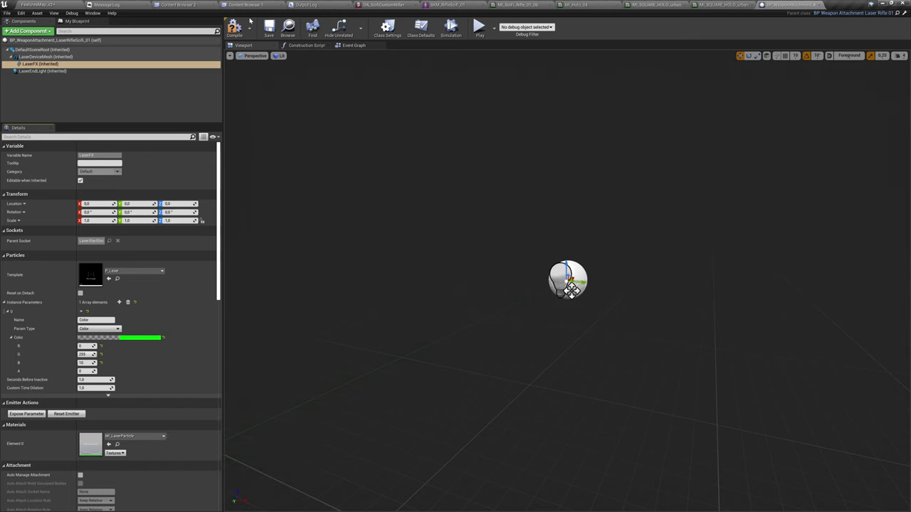
Assign BP_WeaponAttachment_LaserRifleScifi_01 as the Laser attachment's blueprint in DA_SciFiCustomRifle and return to the level
click(384, 5)
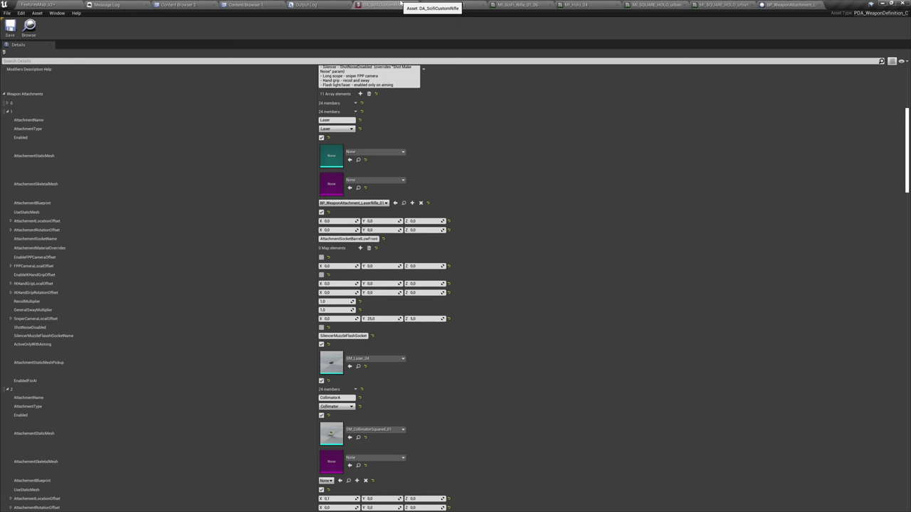
click(395, 203)
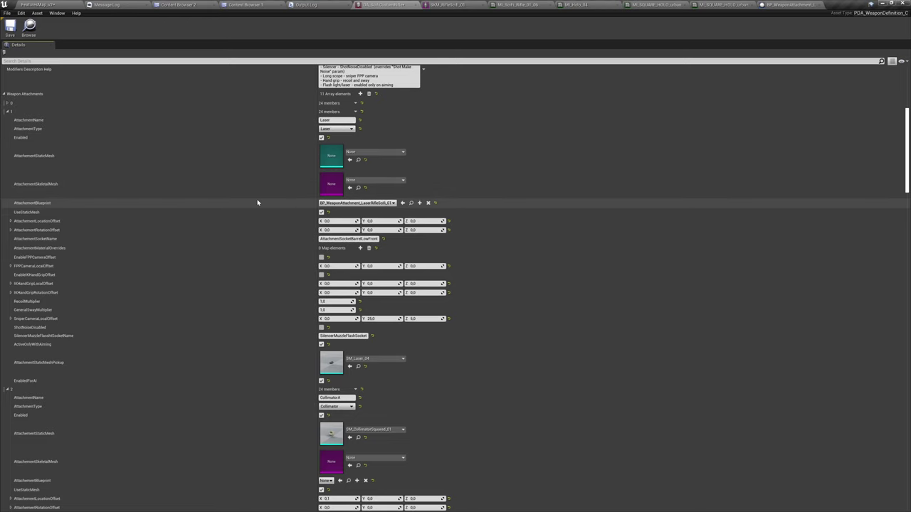
scroll(238, 173, up, 1)
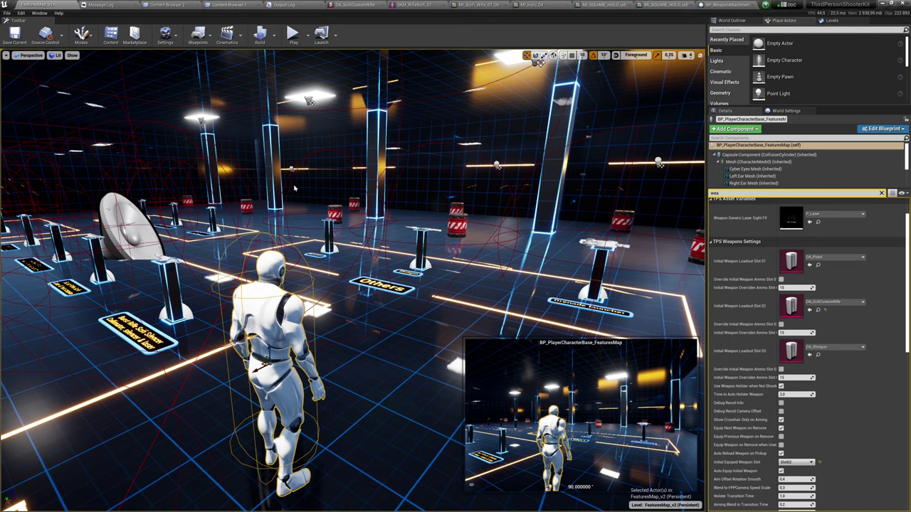
Play the level and aim the rifle to check the green laser of its custom attachment
key(alt+p)
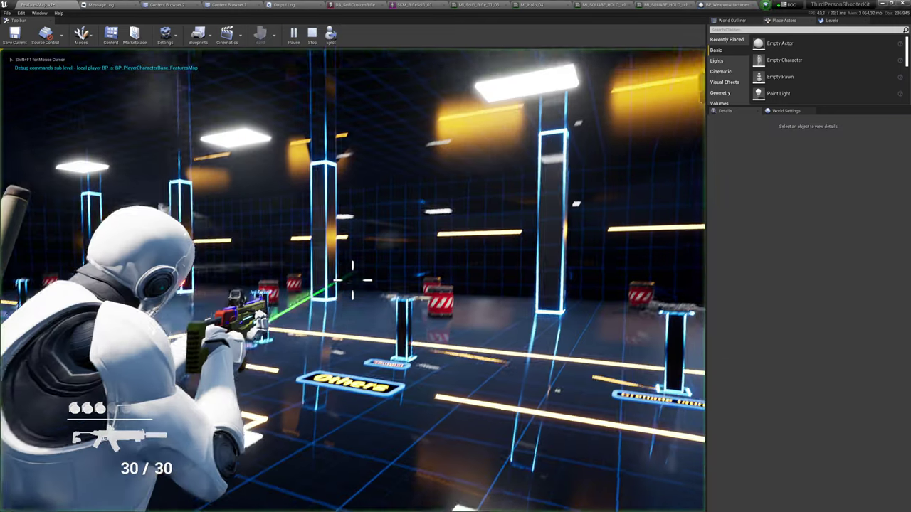
key(w)
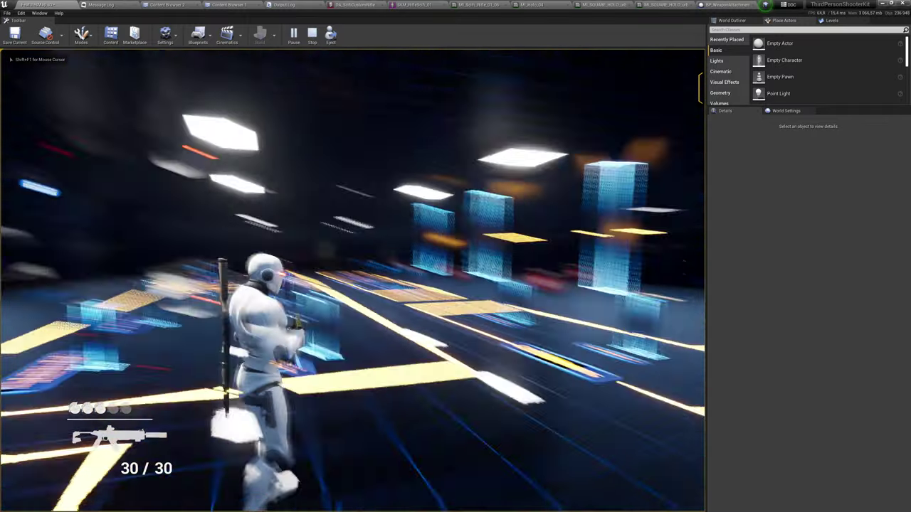
right_click(352, 281)
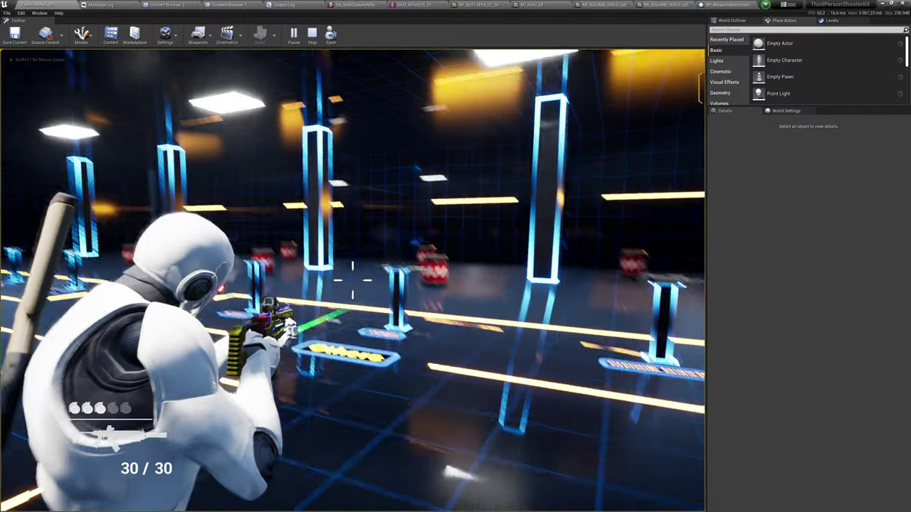